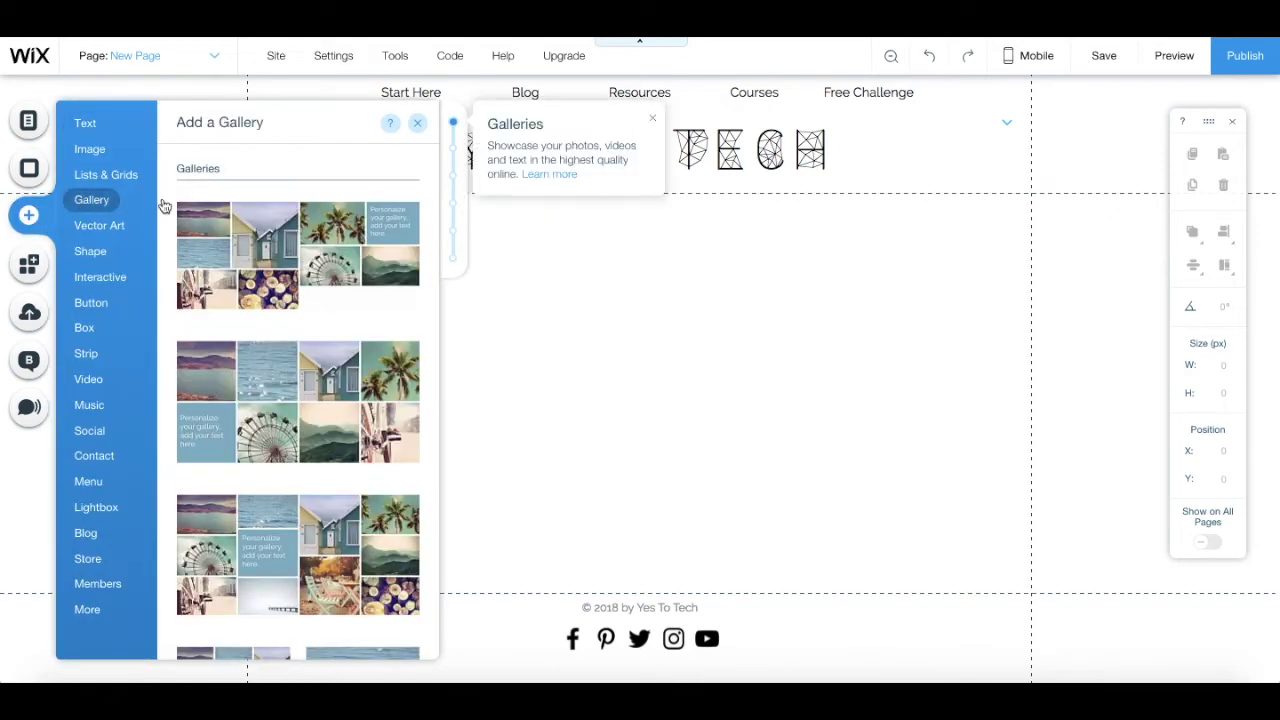
# Scroll through the Yes To Tech channel page and hit the red Subscribe button
pyautogui.scroll(-5, 246, 220)
pyautogui.scroll(-2, 246, 220)
pyautogui.scroll(8, 220, 163)
pyautogui.scroll(-1, 282, 287)
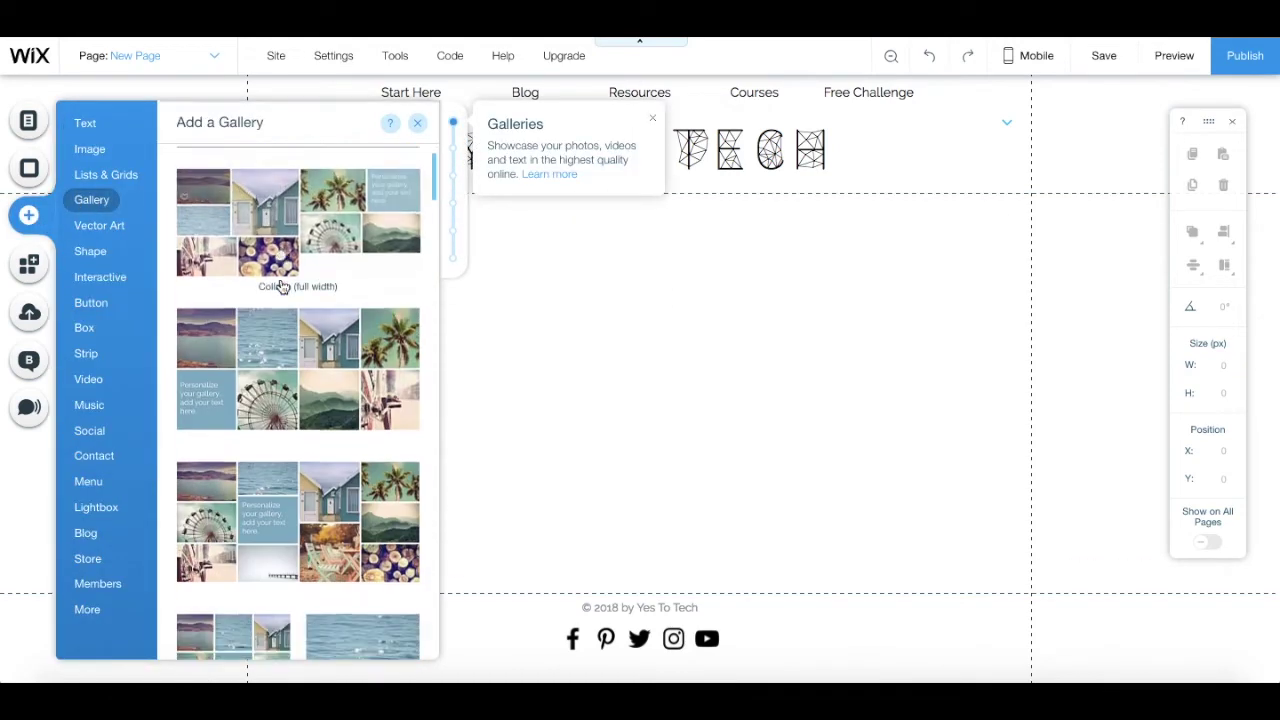
pyautogui.scroll(-10, 282, 287)
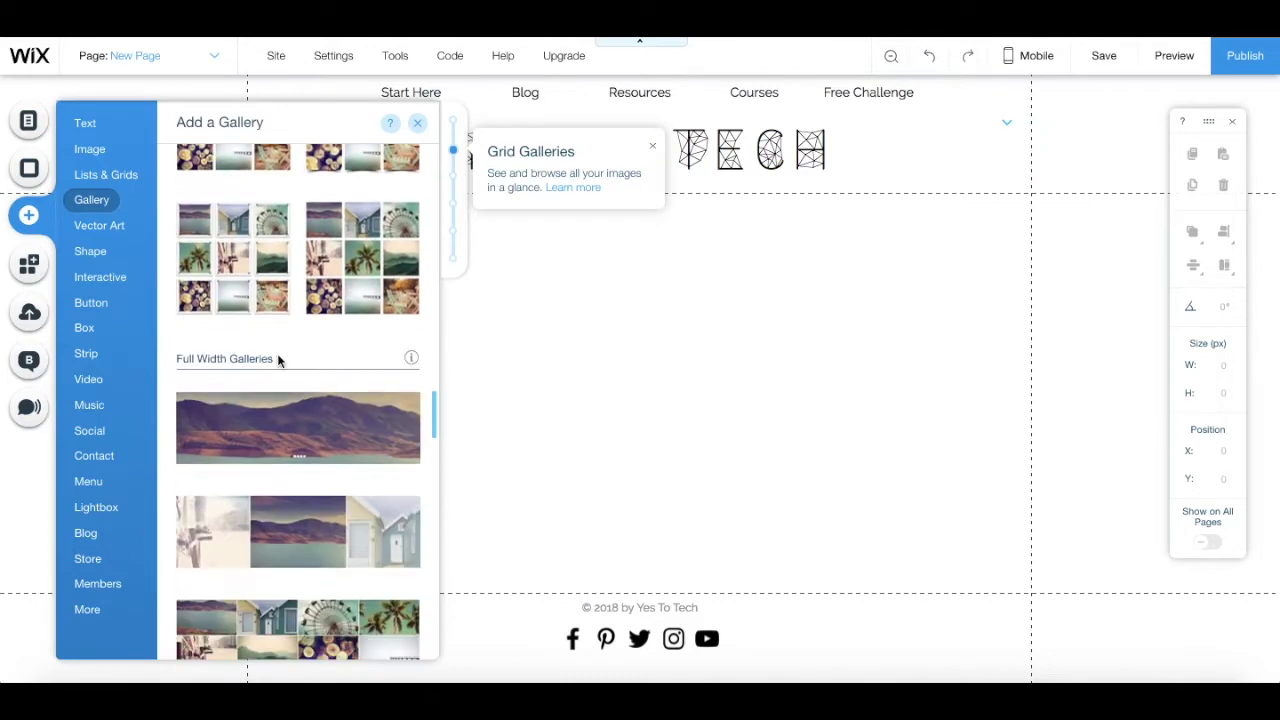
pyautogui.scroll(-8, 277, 355)
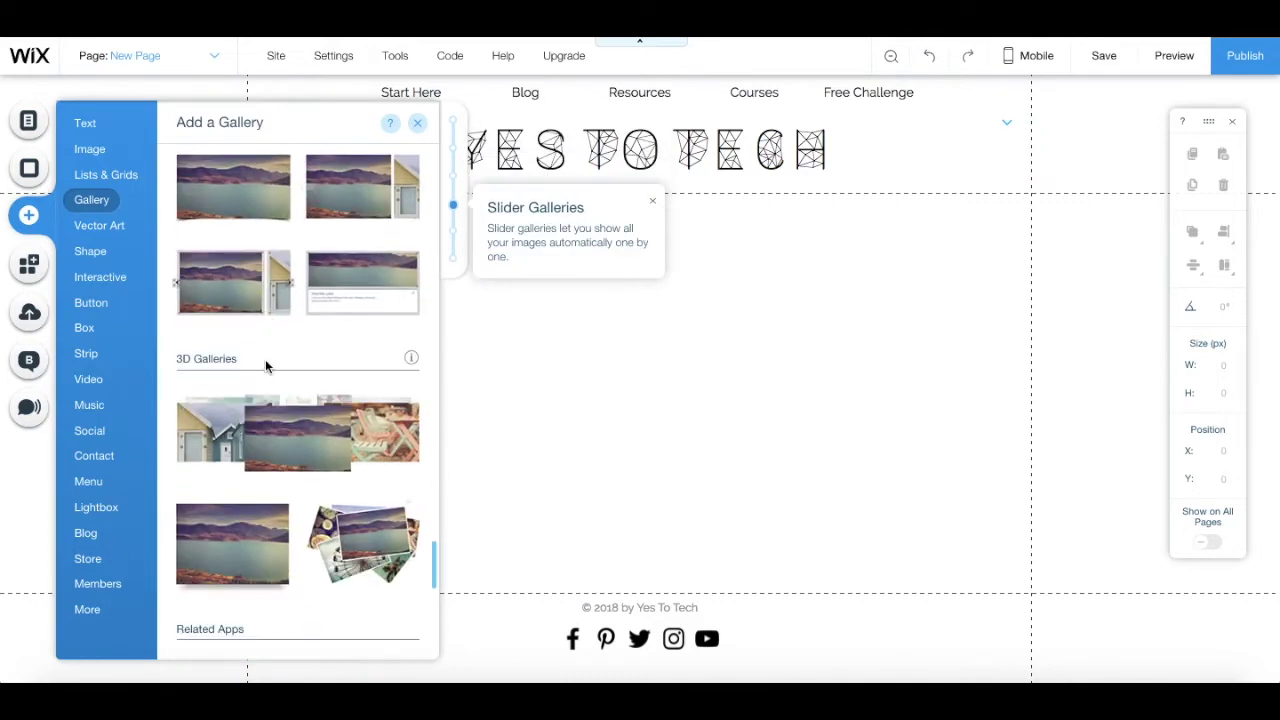
pyautogui.scroll(7, 265, 362)
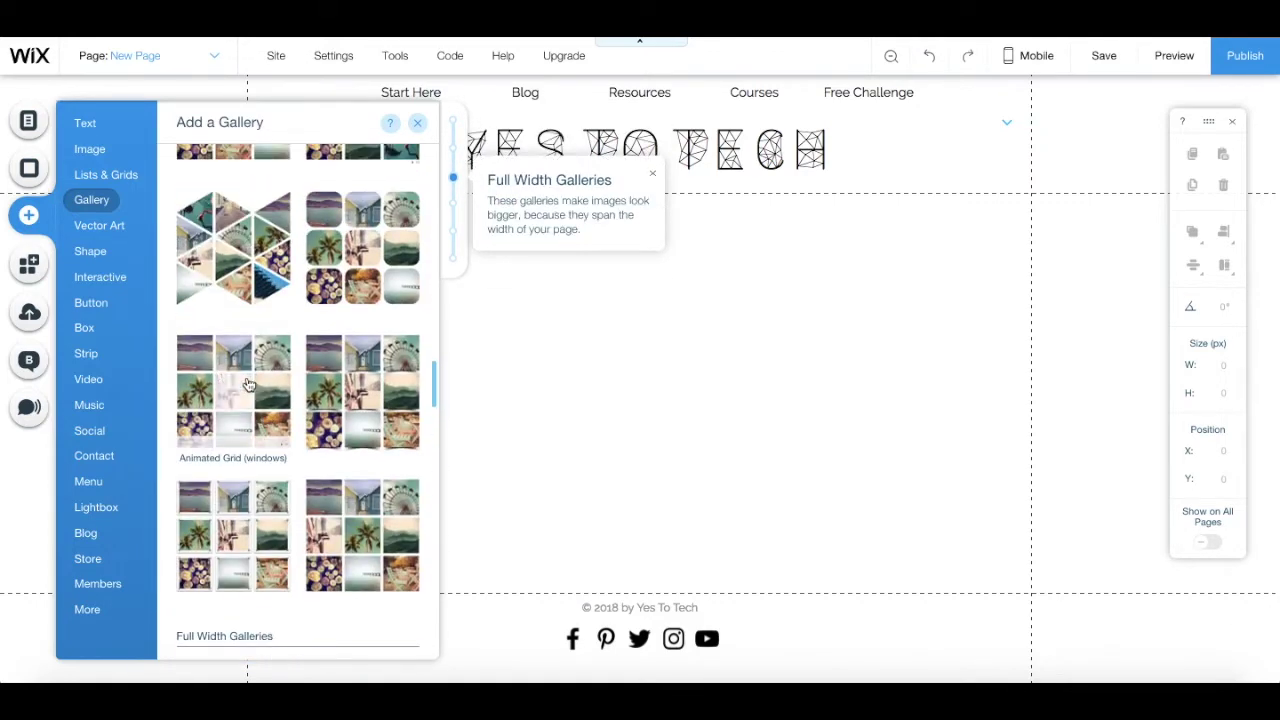
pyautogui.click(249, 385)
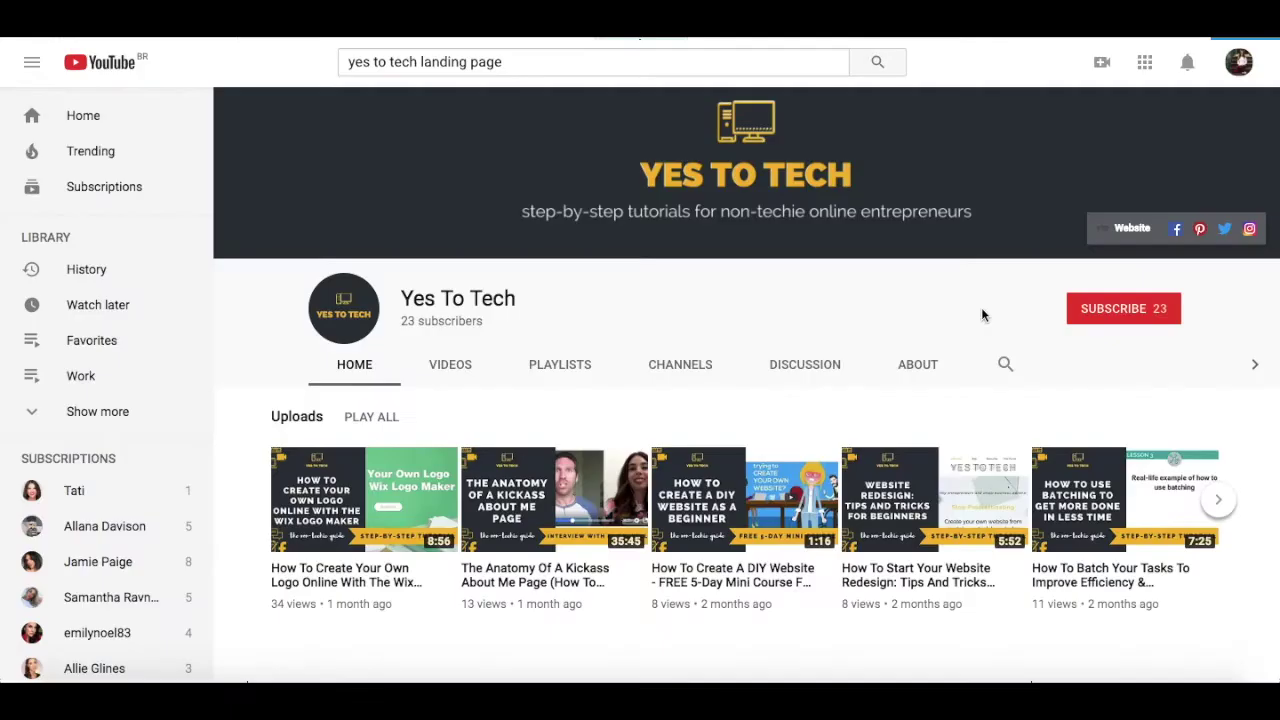
pyautogui.click(1094, 314)
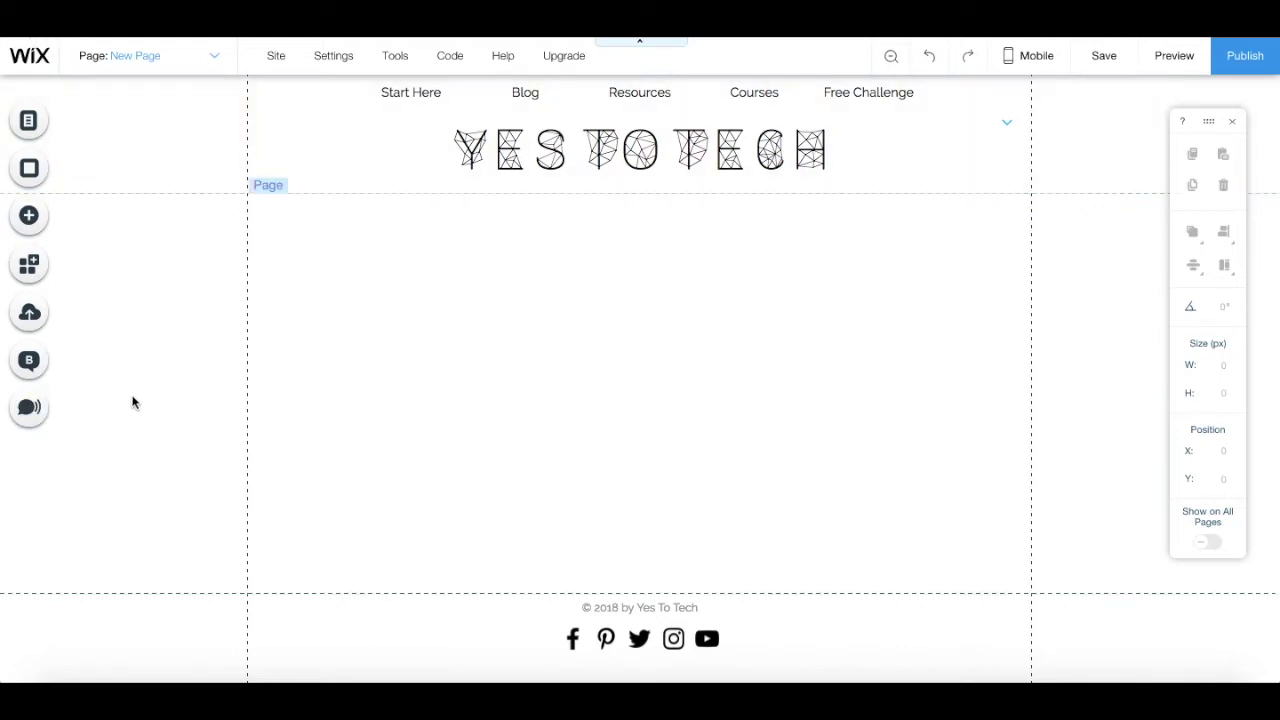
# From the Gallery section's Grid Galleries, place the nine-image Animated Grid (windows) gallery
pyautogui.click(45, 222)
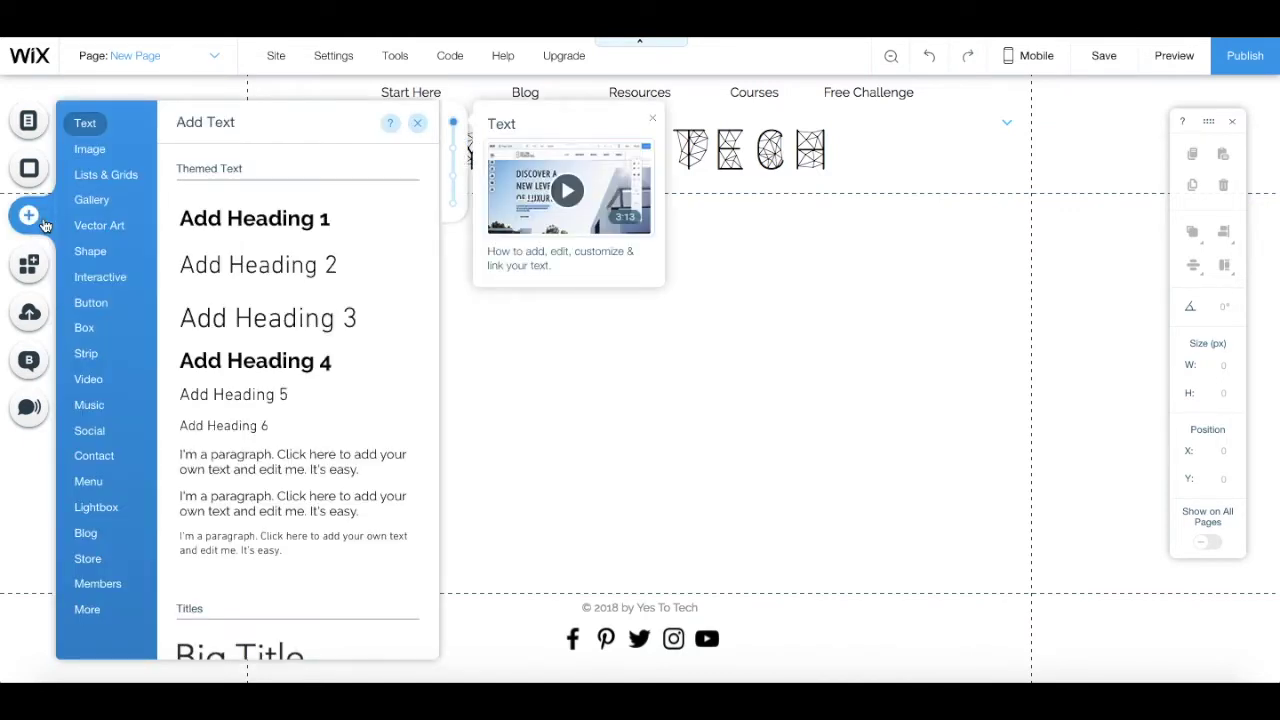
pyautogui.click(85, 201)
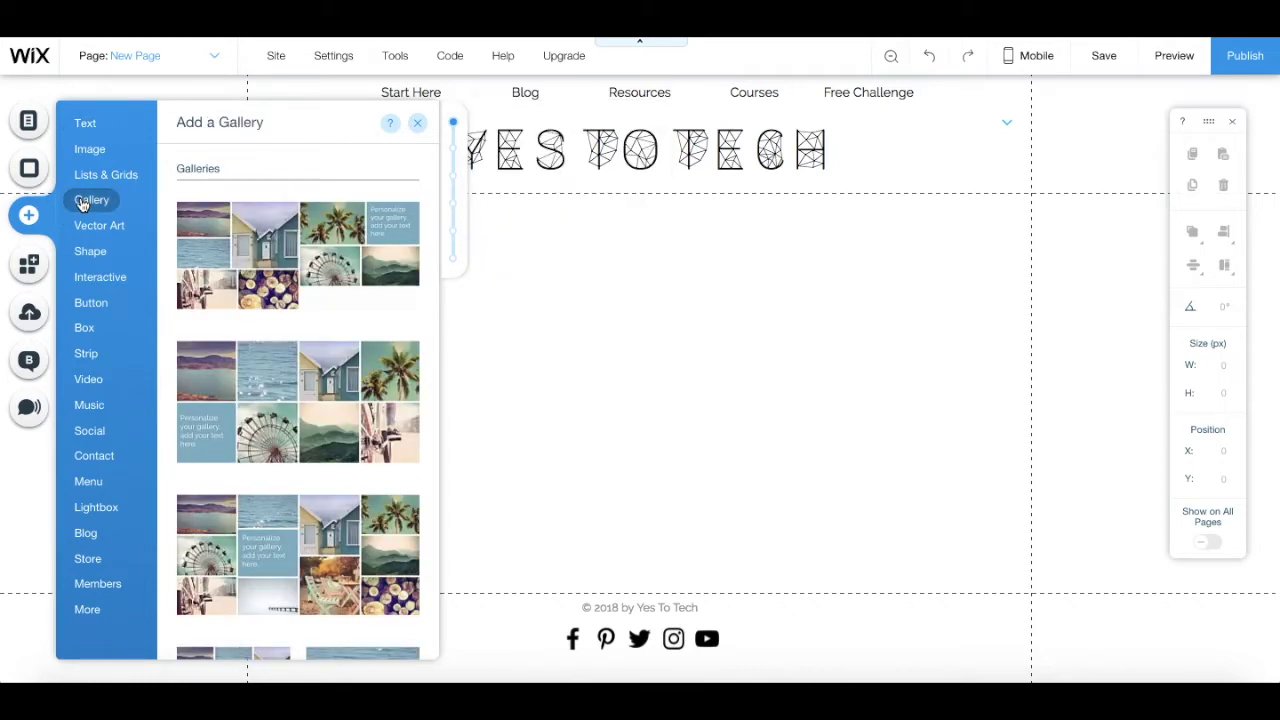
pyautogui.scroll(-2, 244, 221)
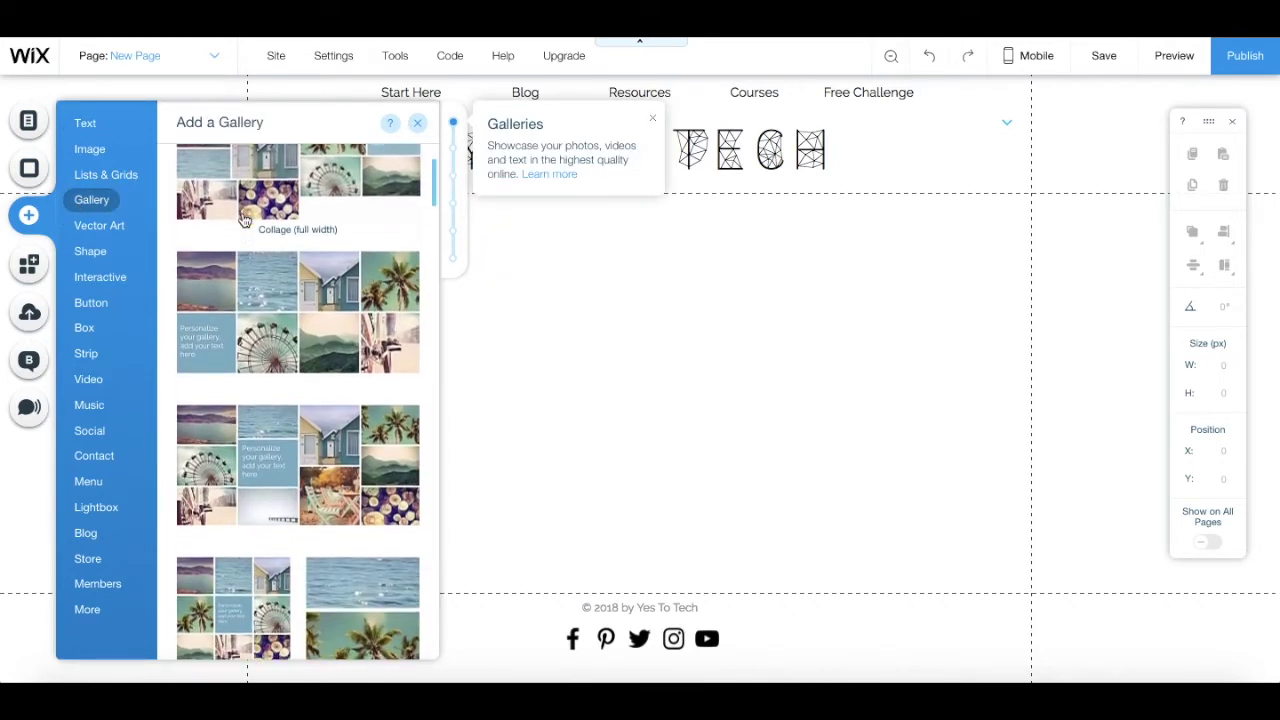
pyautogui.scroll(-6, 244, 221)
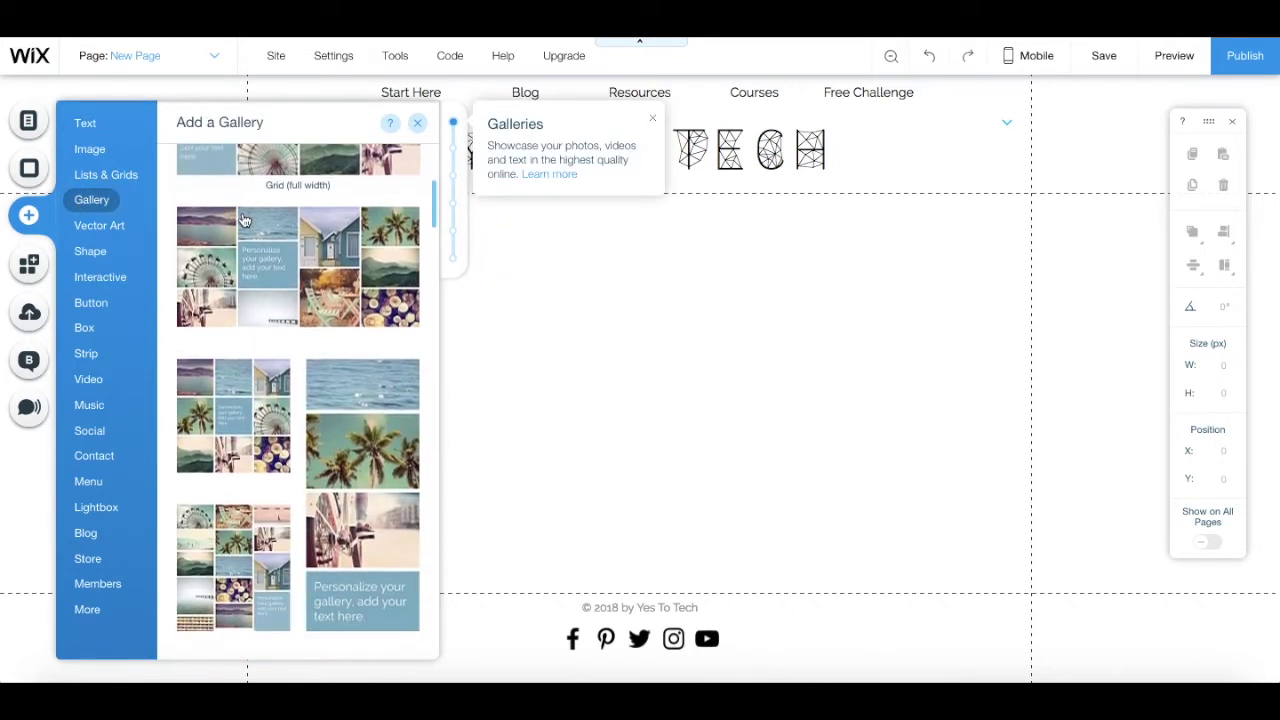
pyautogui.scroll(8, 244, 221)
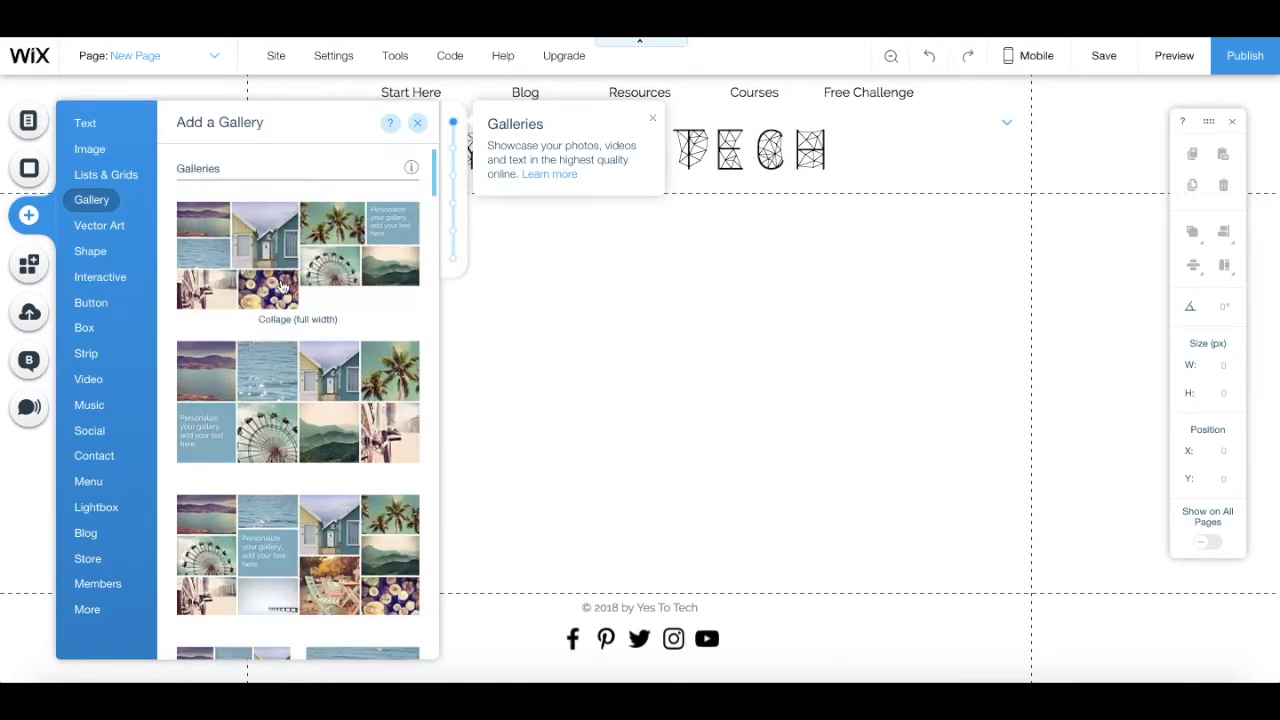
pyautogui.scroll(-10, 282, 287)
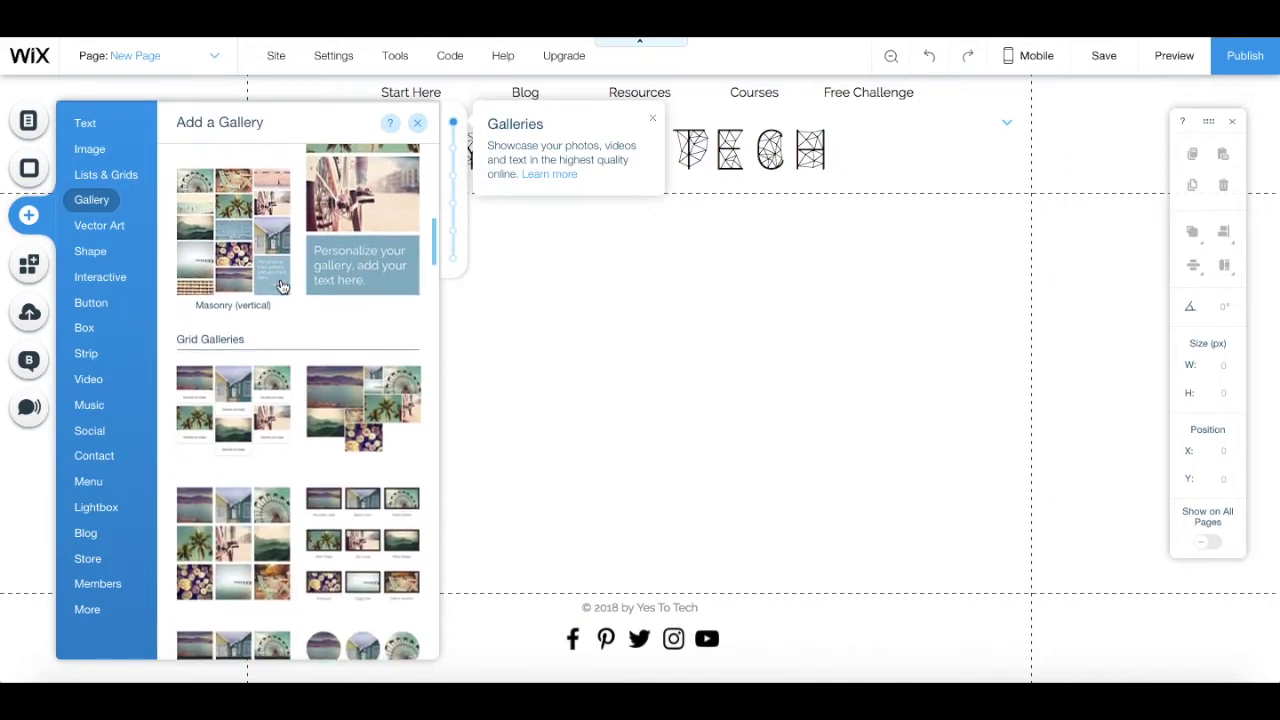
pyautogui.scroll(-1, 270, 300)
pyautogui.scroll(-10, 262, 316)
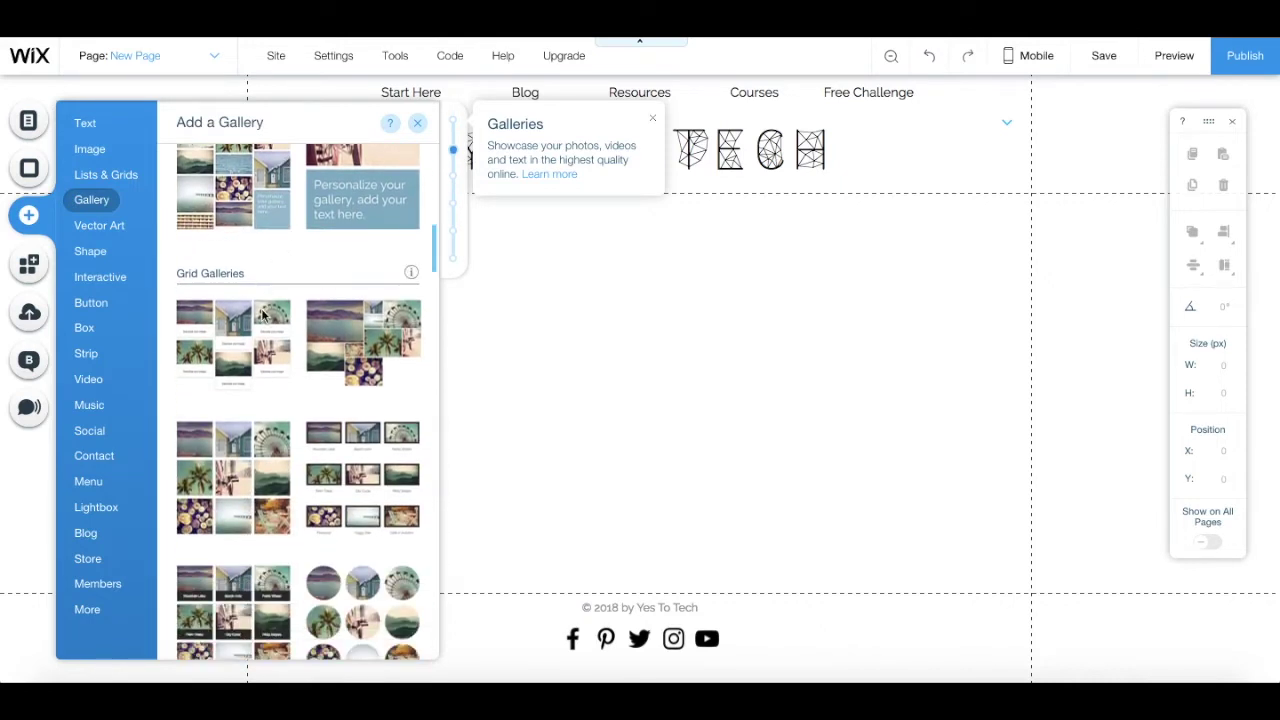
pyautogui.scroll(-10, 264, 316)
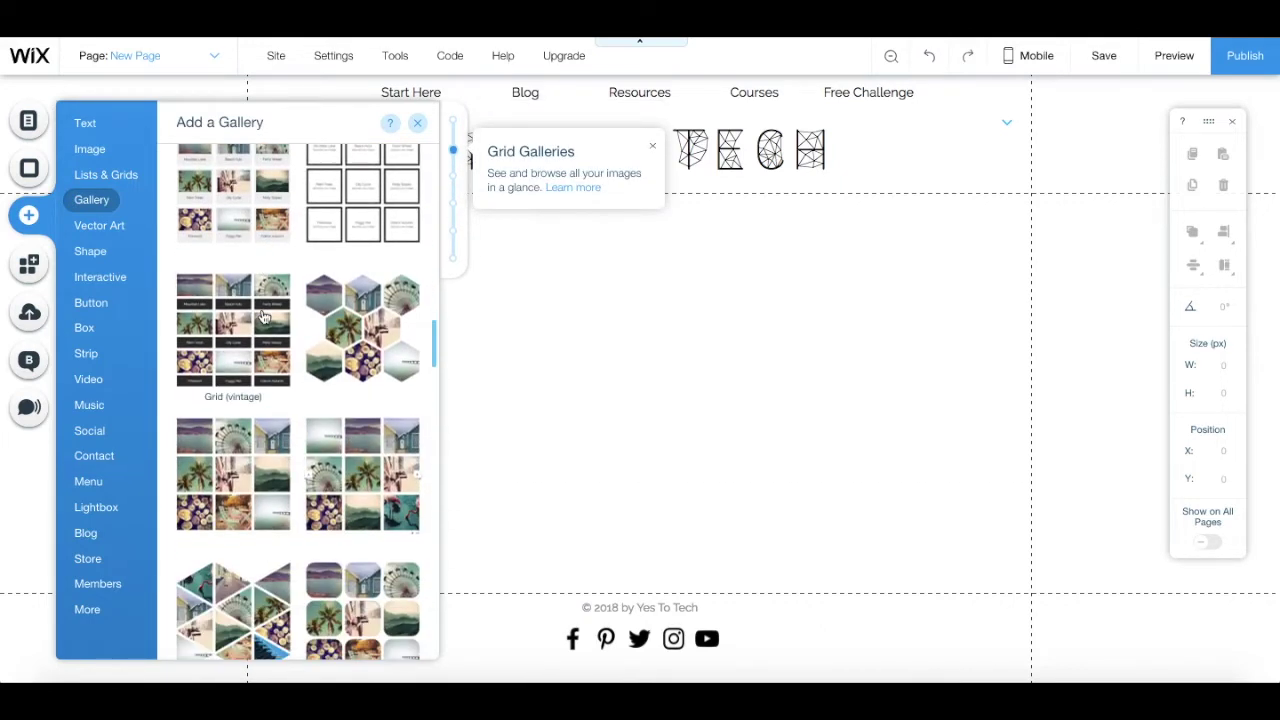
pyautogui.scroll(-1, 266, 320)
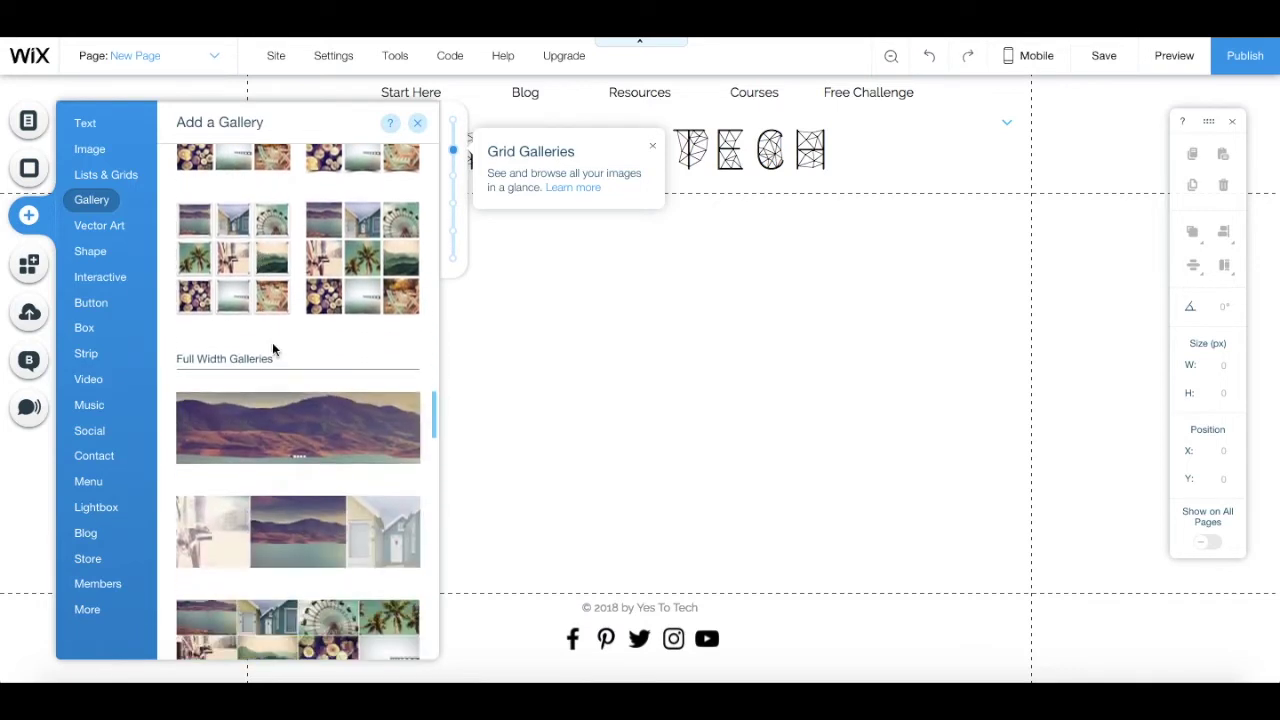
pyautogui.scroll(-5, 278, 361)
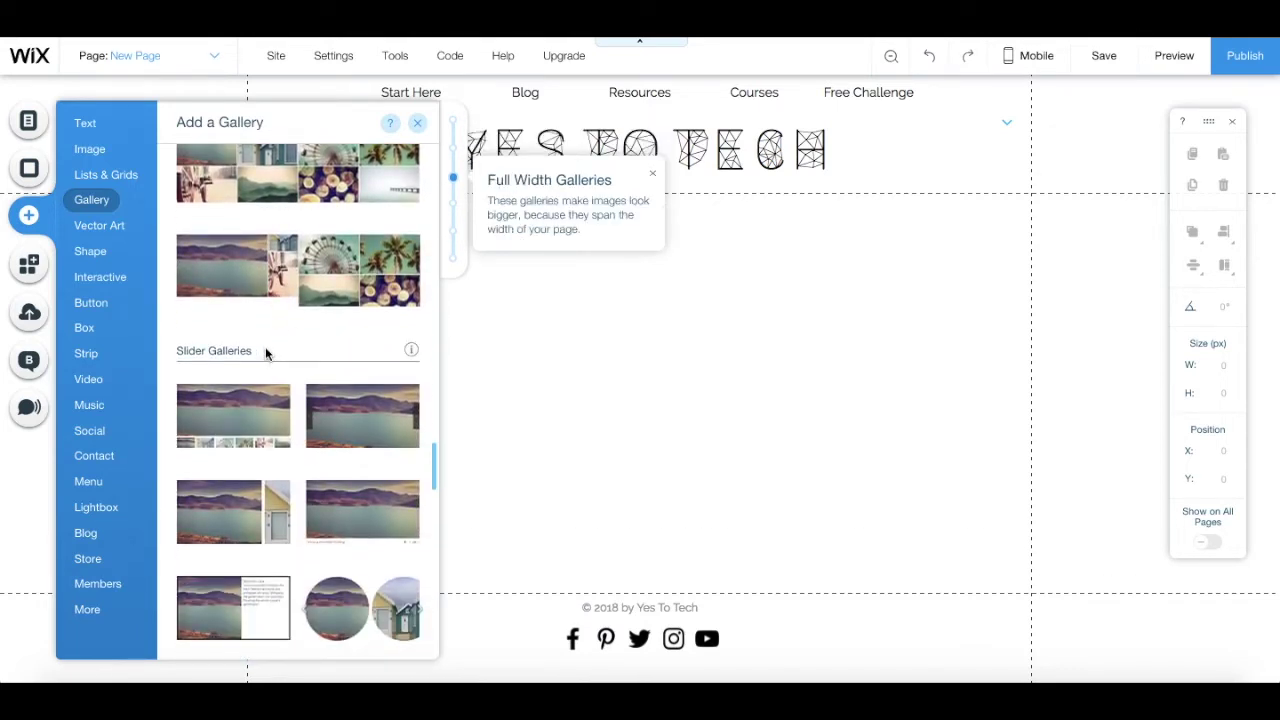
pyautogui.scroll(-8, 266, 354)
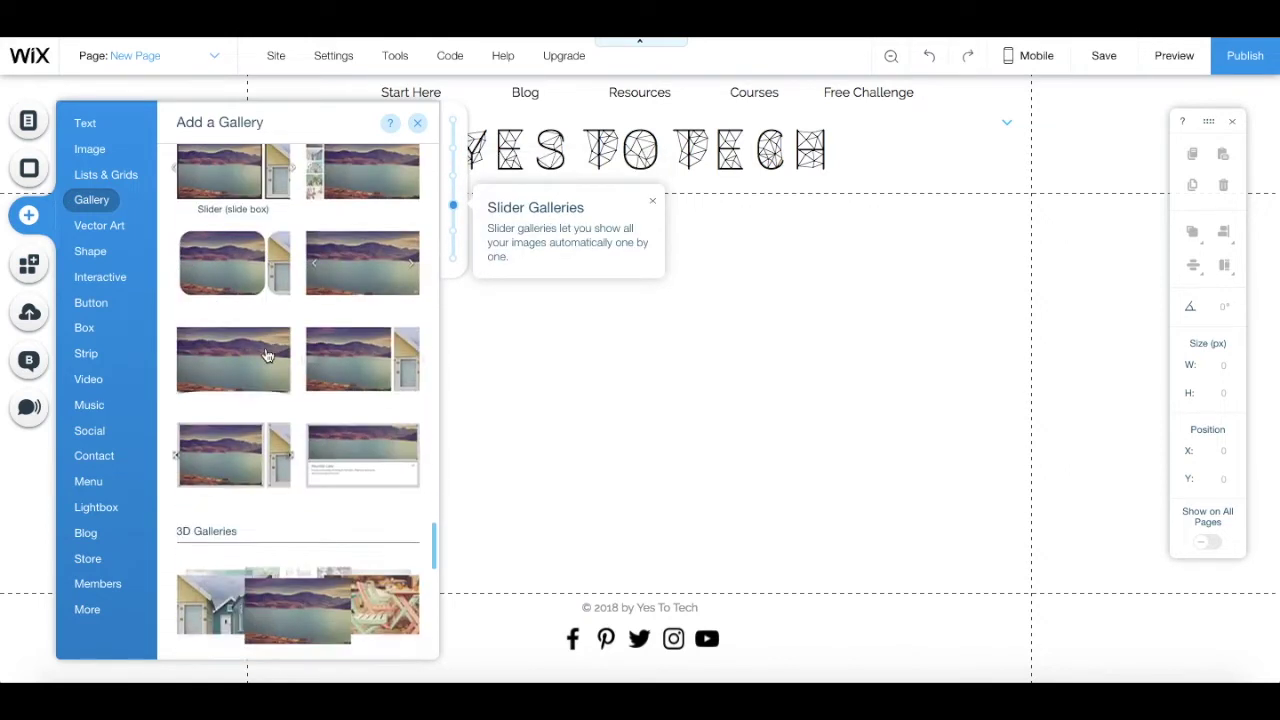
pyautogui.scroll(-4, 266, 355)
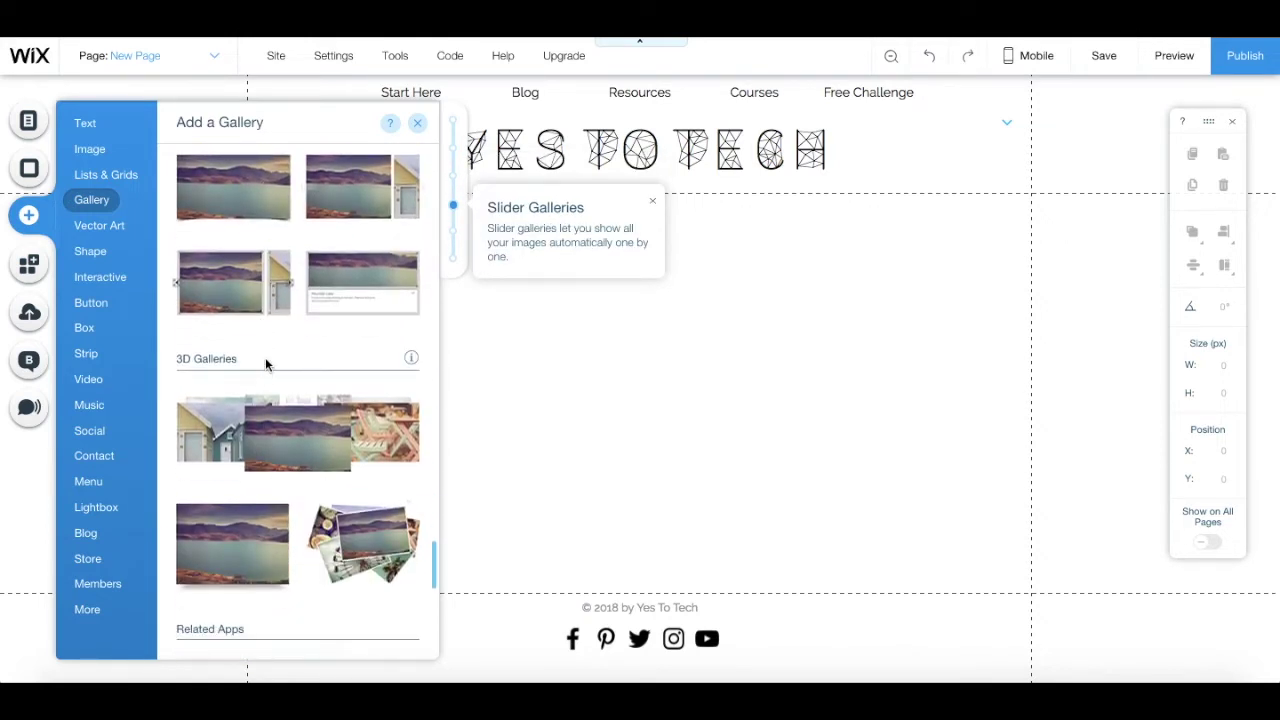
pyautogui.scroll(10, 265, 359)
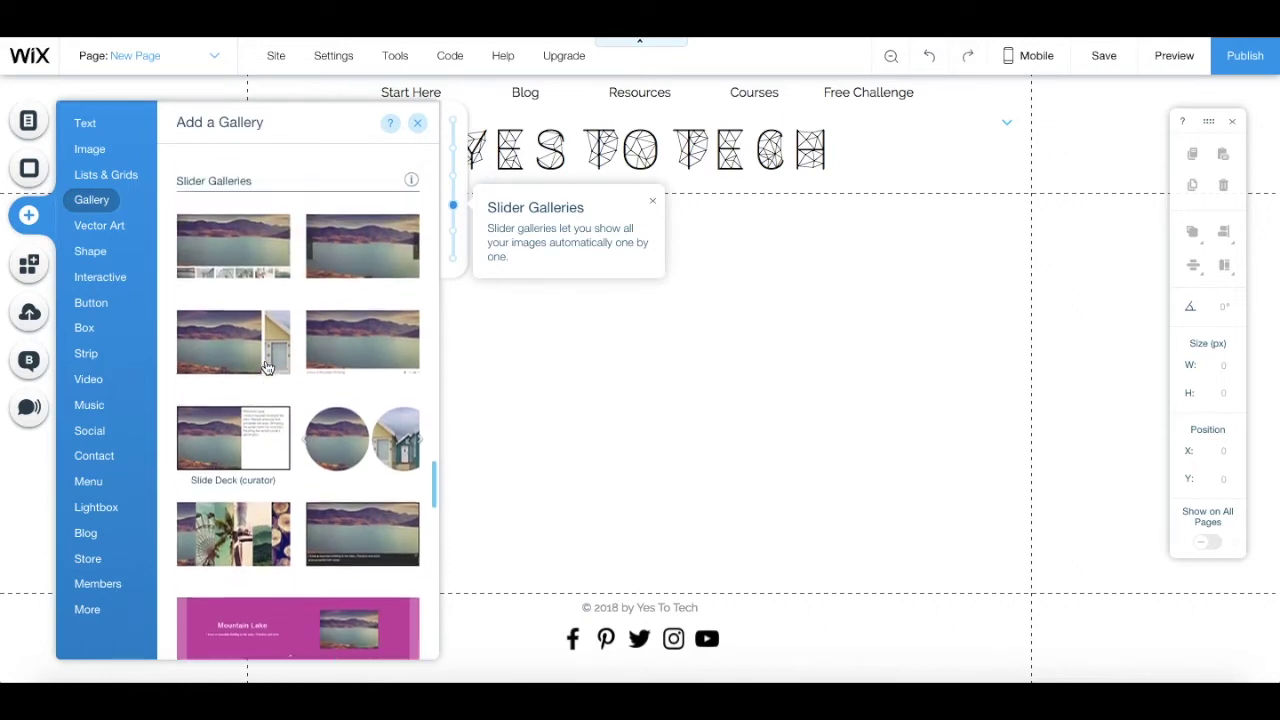
pyautogui.scroll(8, 266, 367)
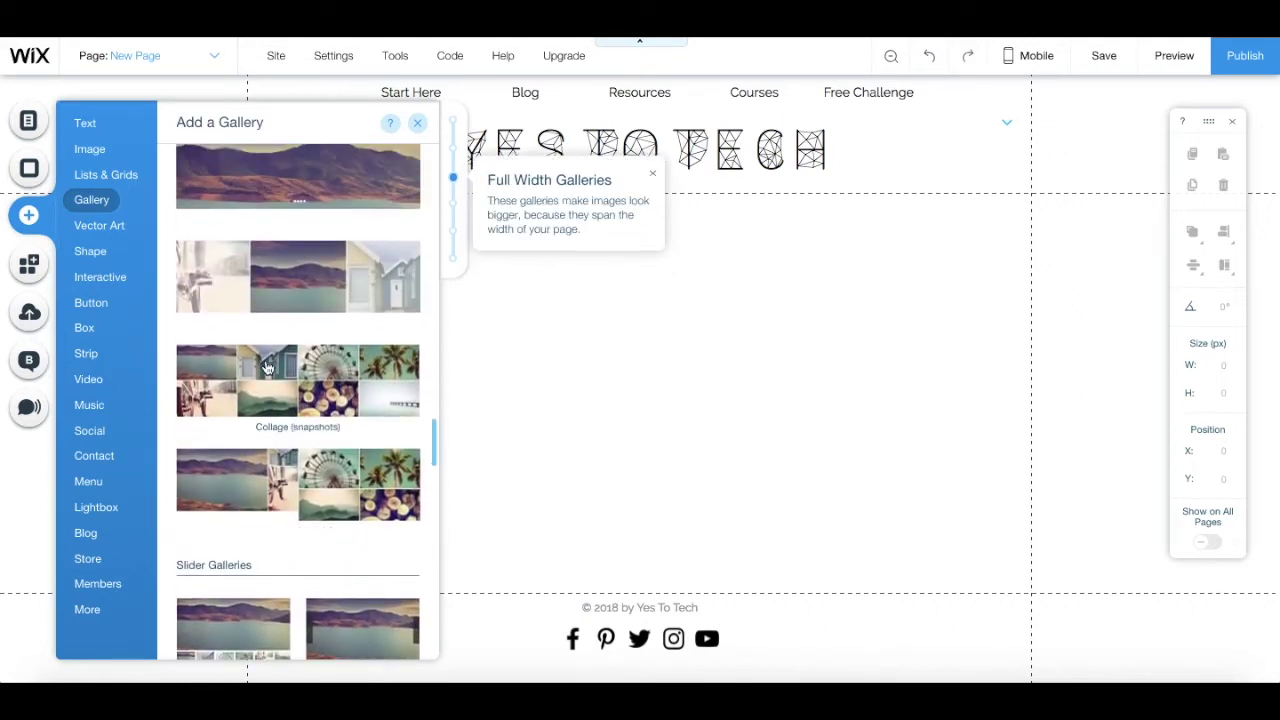
pyautogui.scroll(9, 266, 367)
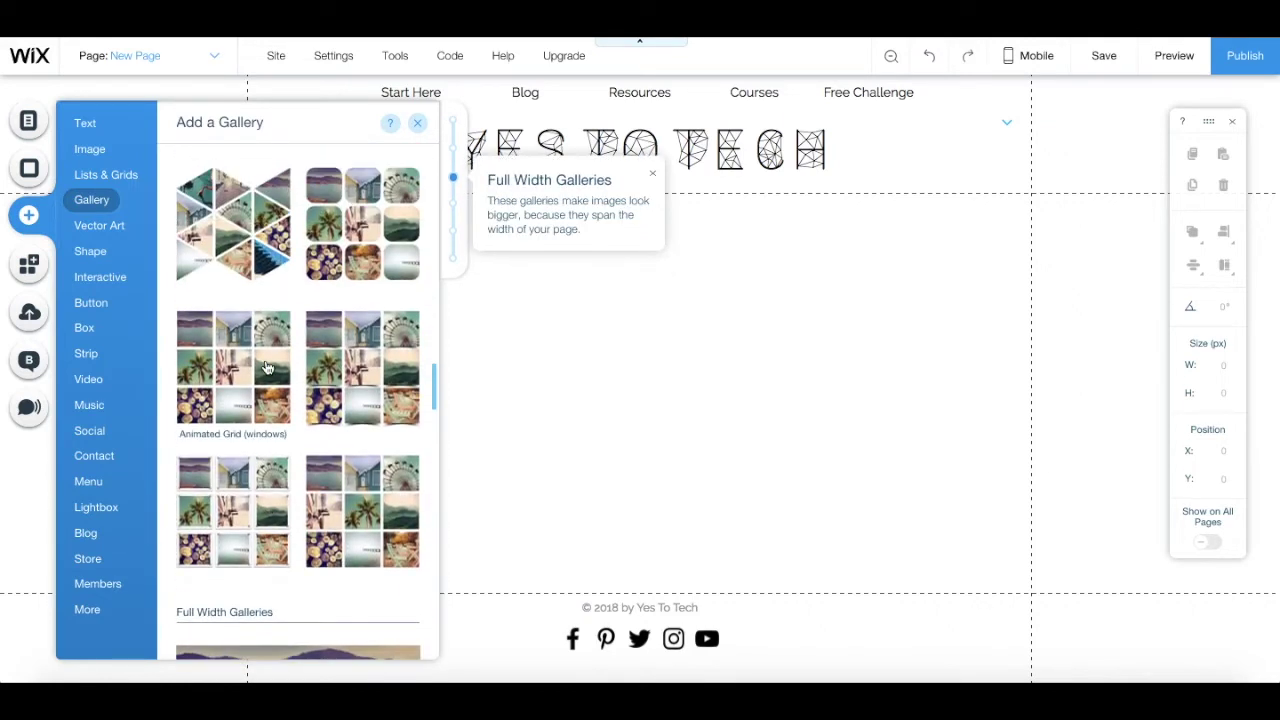
pyautogui.scroll(2, 262, 372)
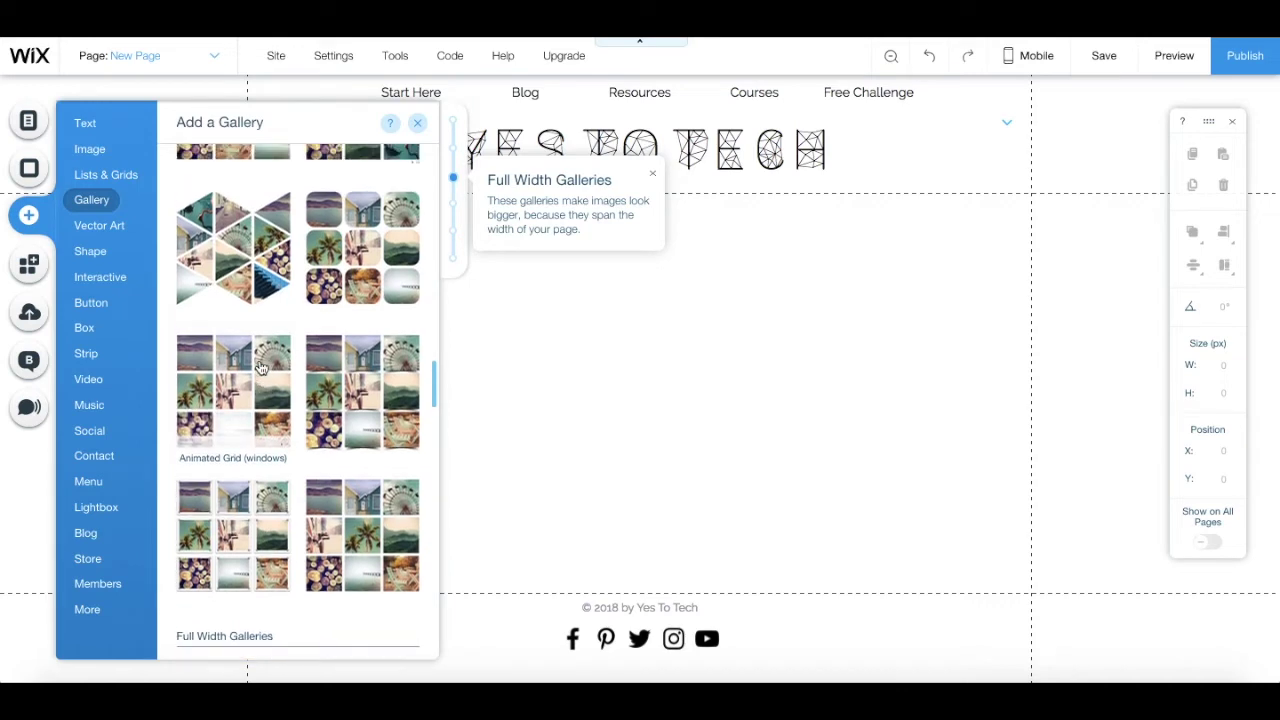
pyautogui.click(252, 386)
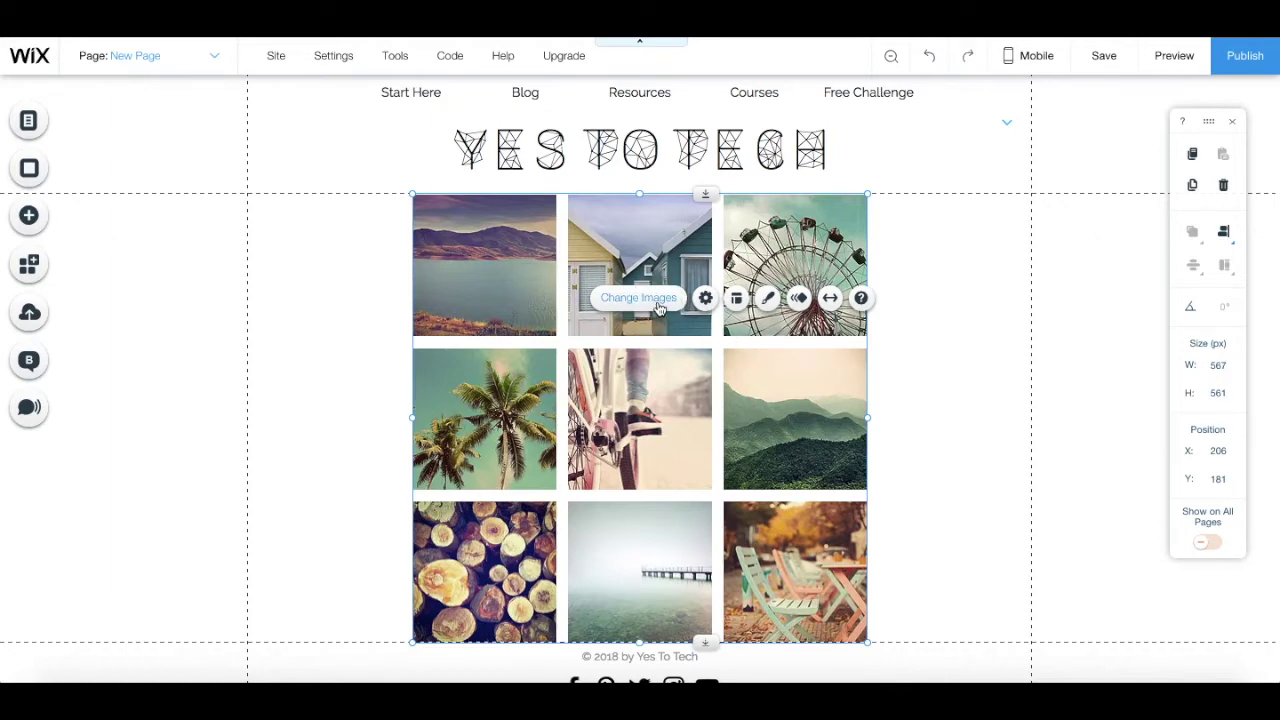
pyautogui.click(659, 307)
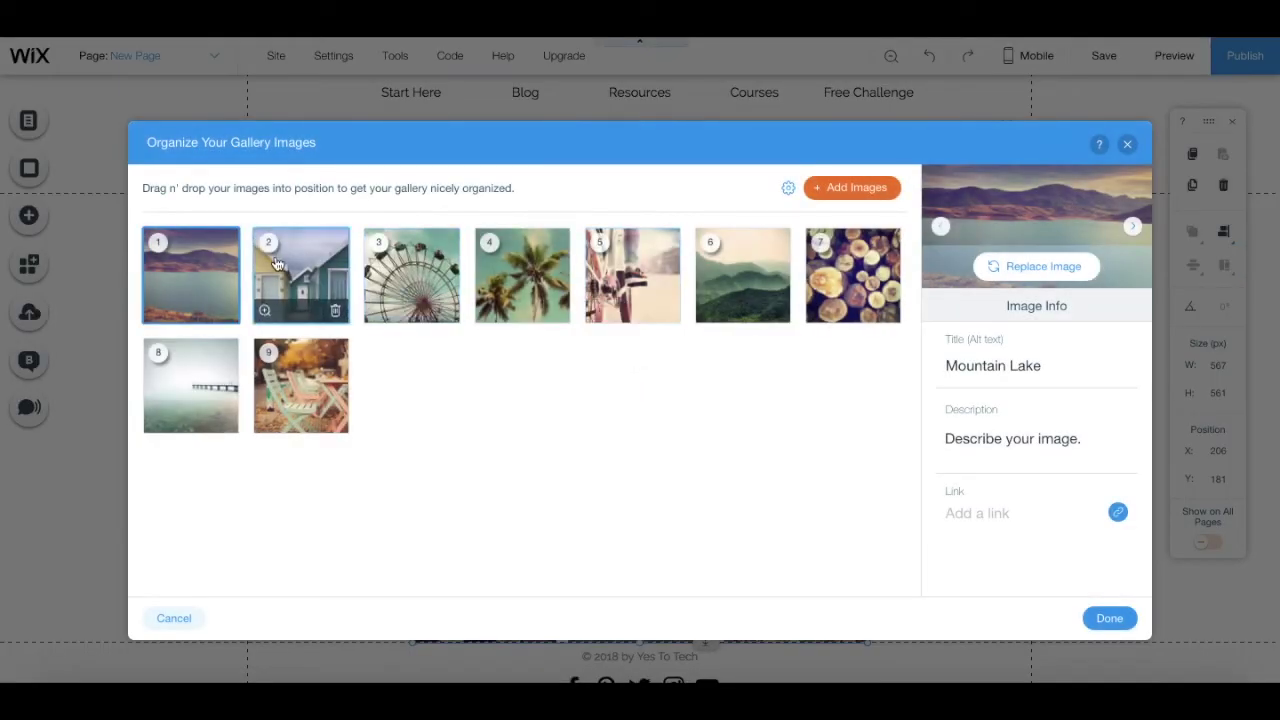
# Inspect the Beach Huts, Ferris Wheel and Palm Trees images, then choose to replace Palm Trees
pyautogui.click(278, 263)
pyautogui.click(418, 260)
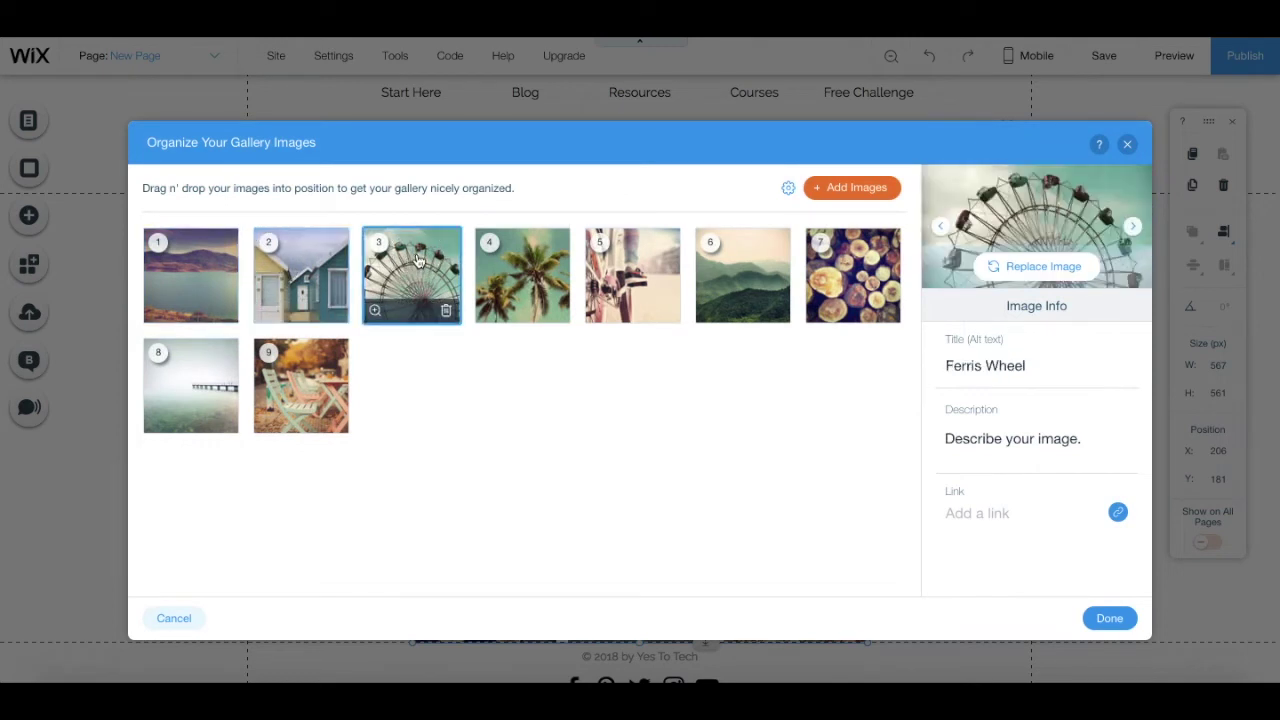
pyautogui.click(519, 267)
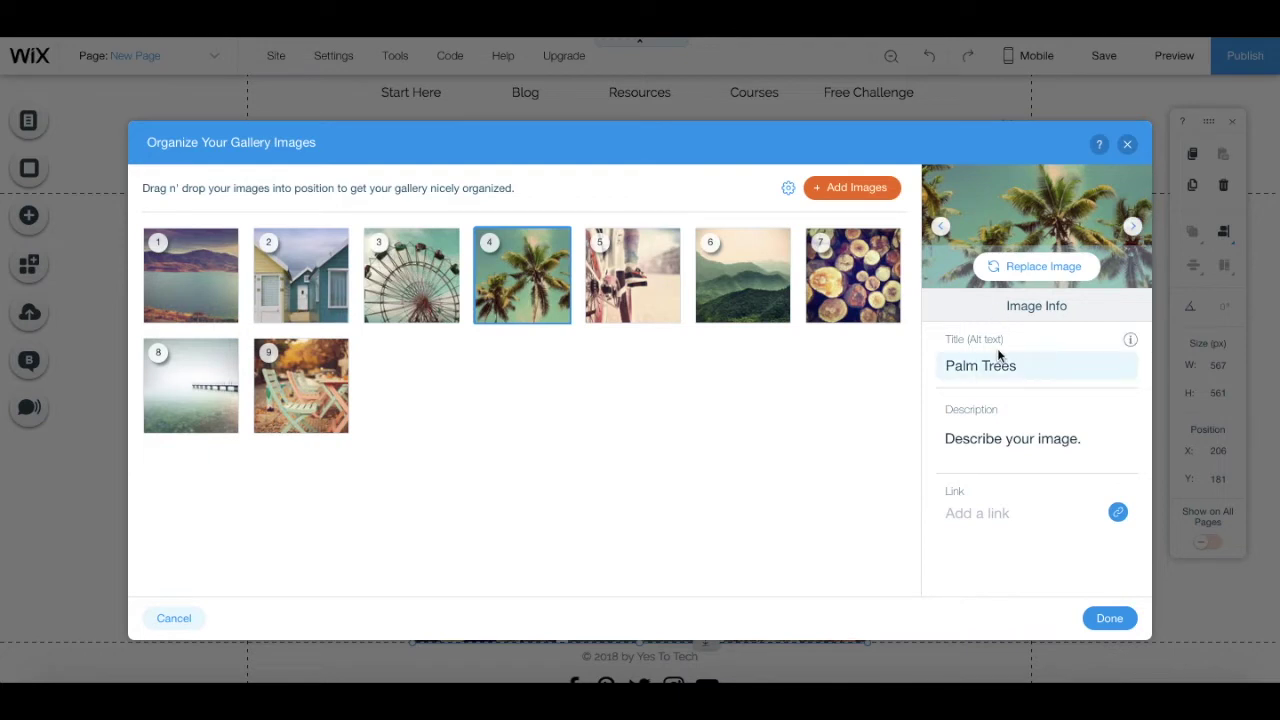
pyautogui.click(1028, 268)
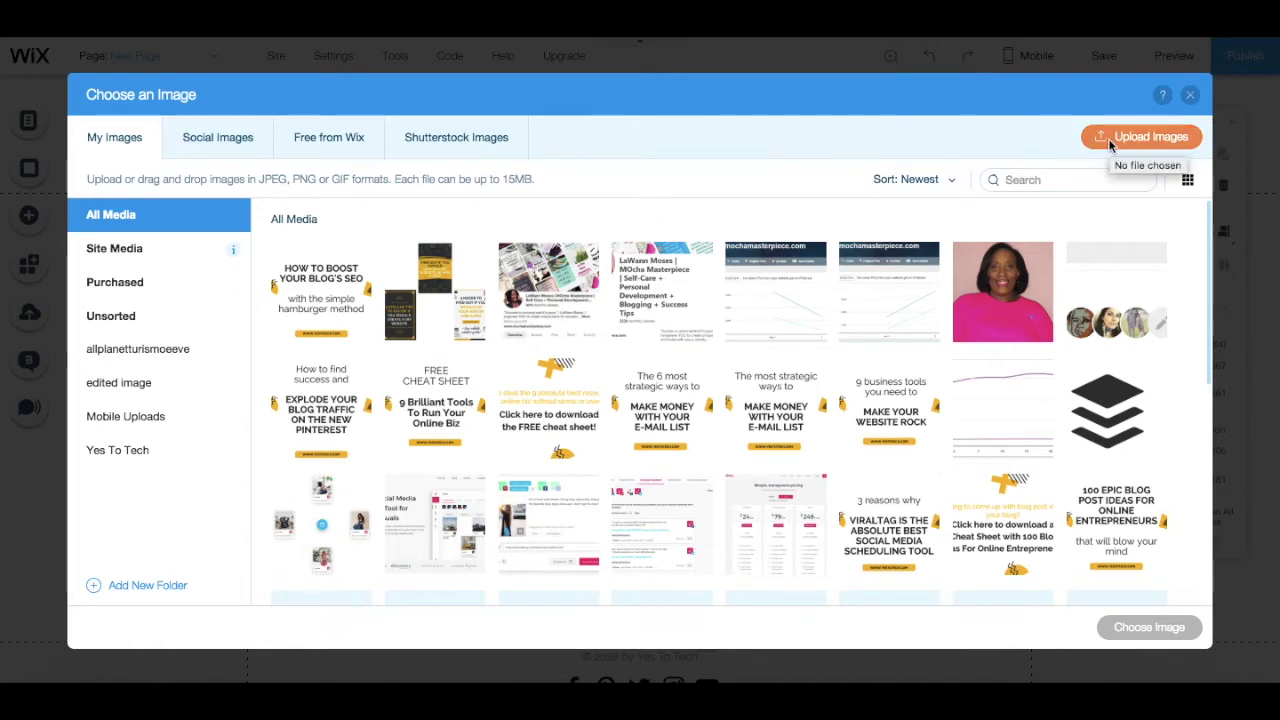
# Cancel a computer upload and browse the Social, Free from Wix and Shutterstock image sources
pyautogui.click(1108, 138)
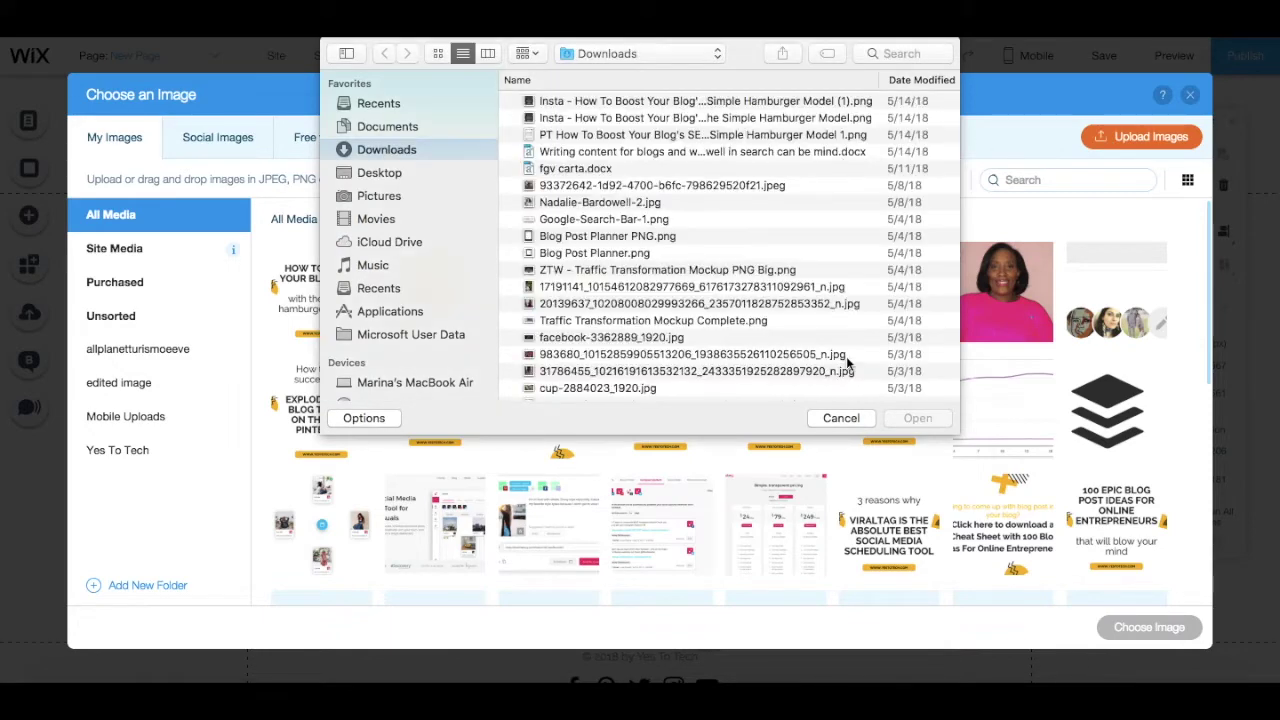
pyautogui.click(838, 418)
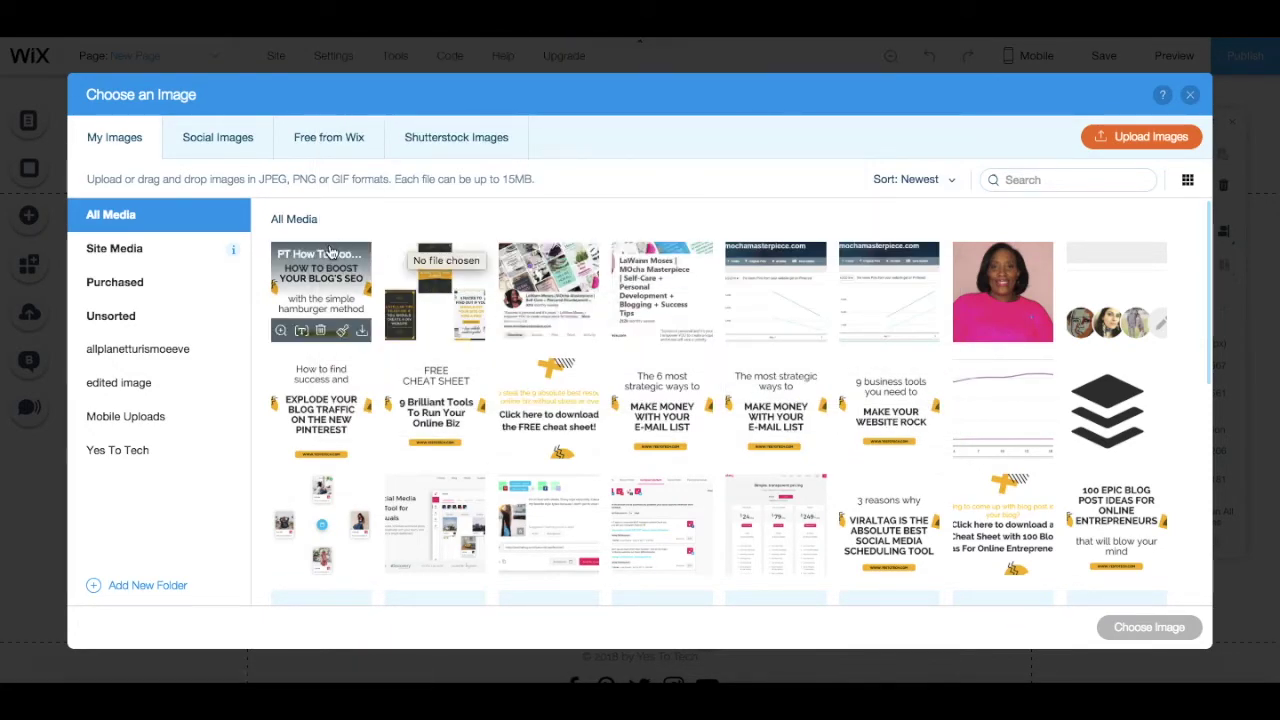
pyautogui.click(238, 144)
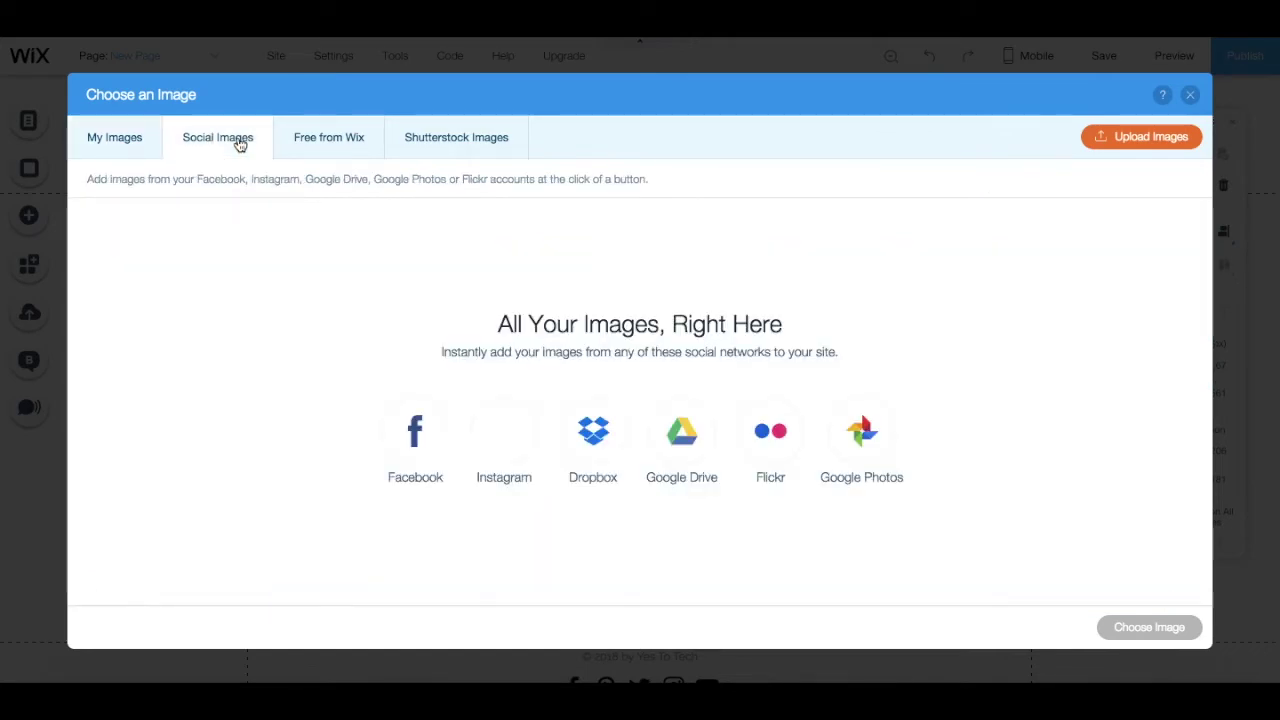
pyautogui.click(331, 141)
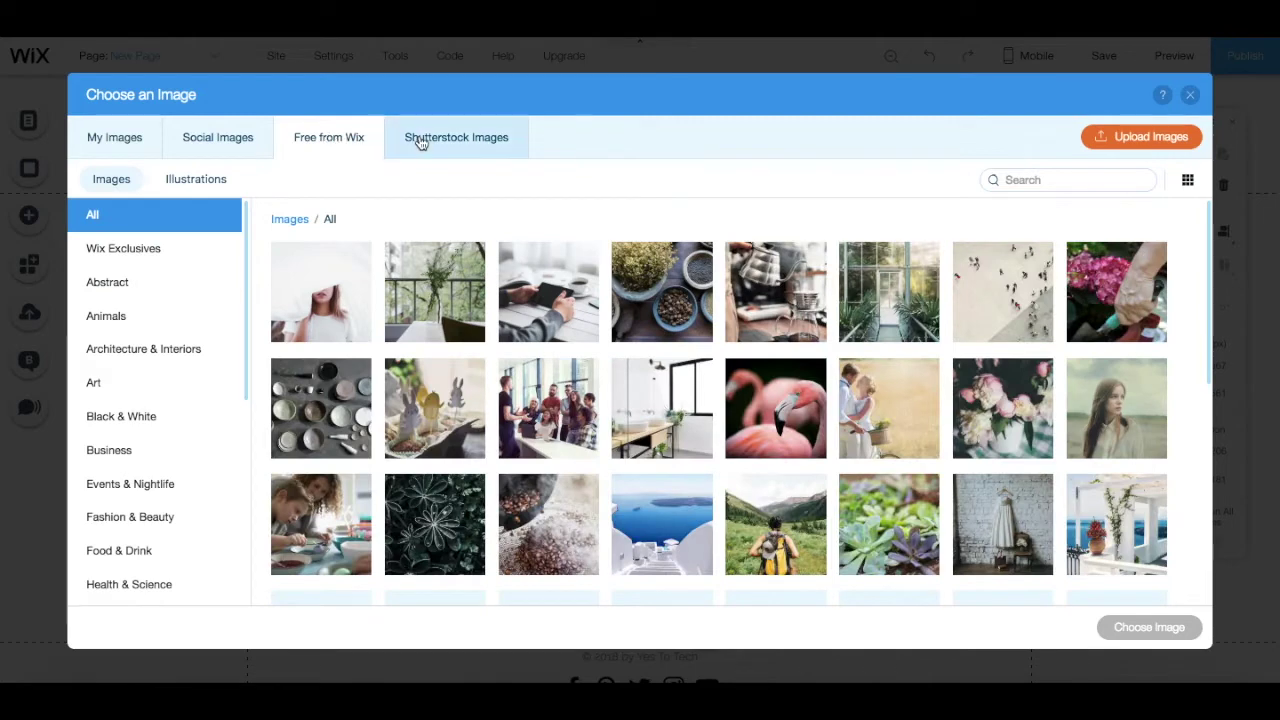
pyautogui.click(419, 145)
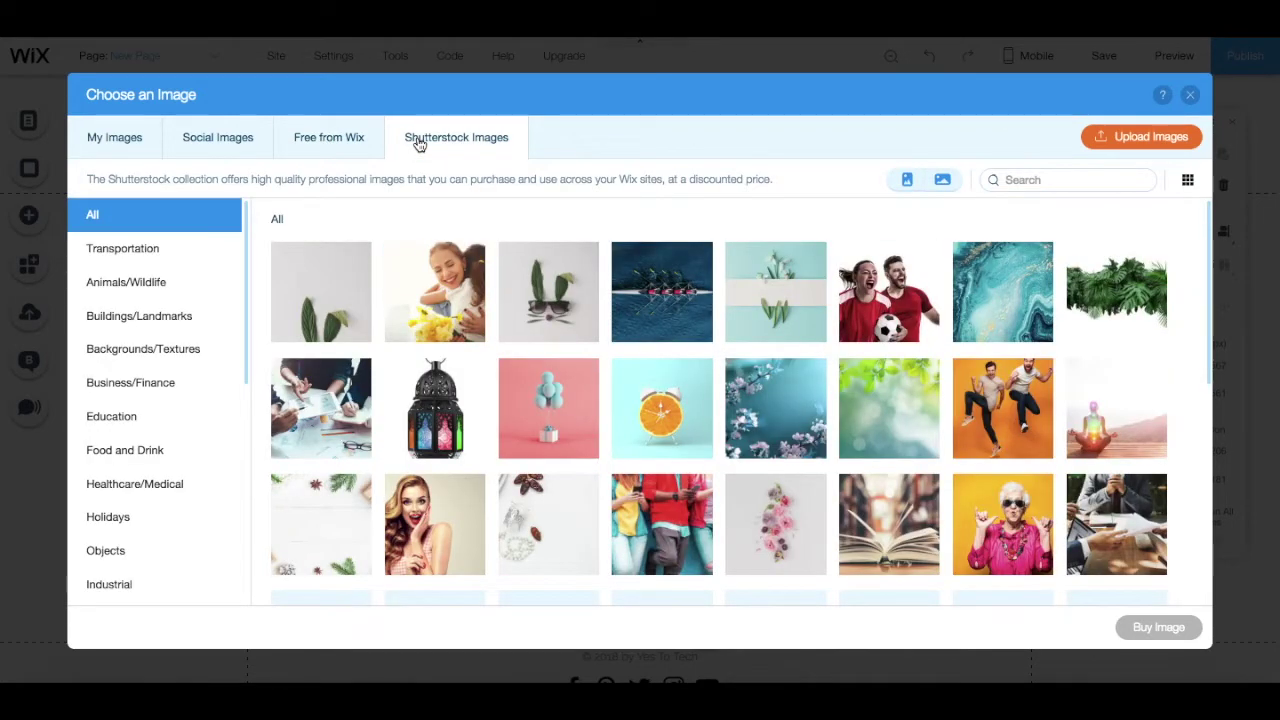
# Swap Palm Trees for the free Wix photo Natural Herbs
pyautogui.click(328, 142)
pyautogui.click(662, 290)
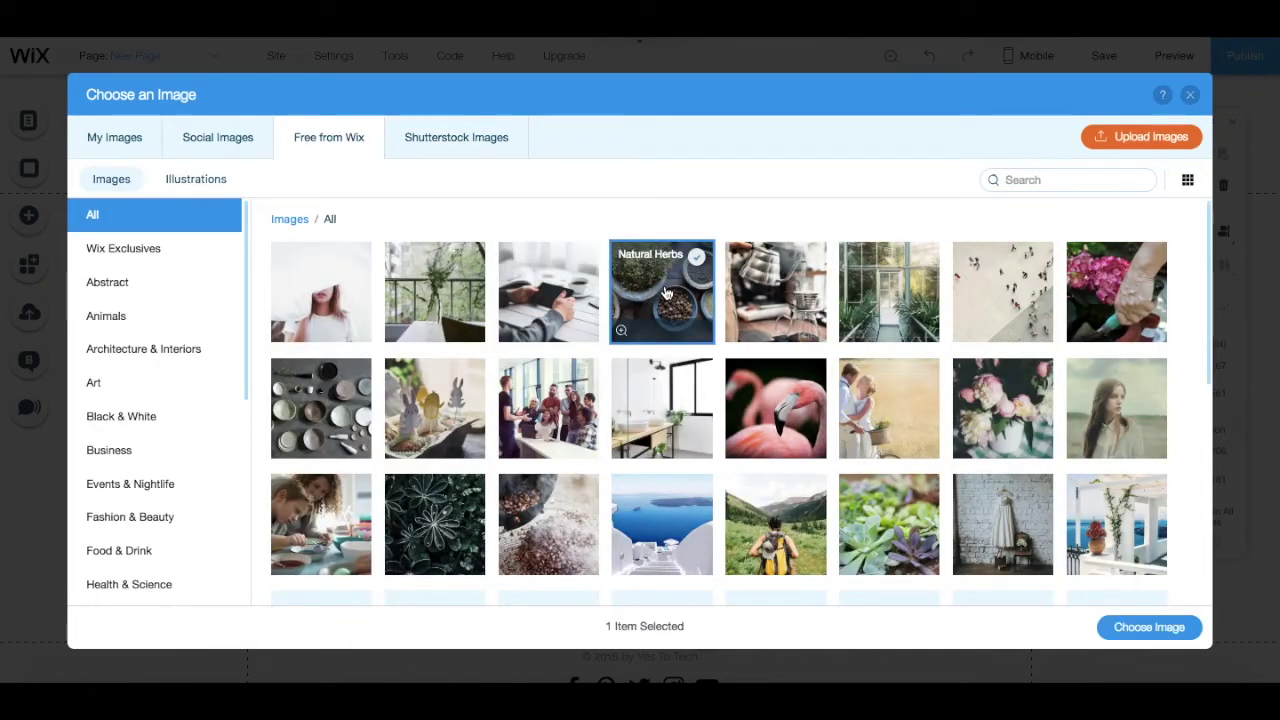
pyautogui.click(1149, 627)
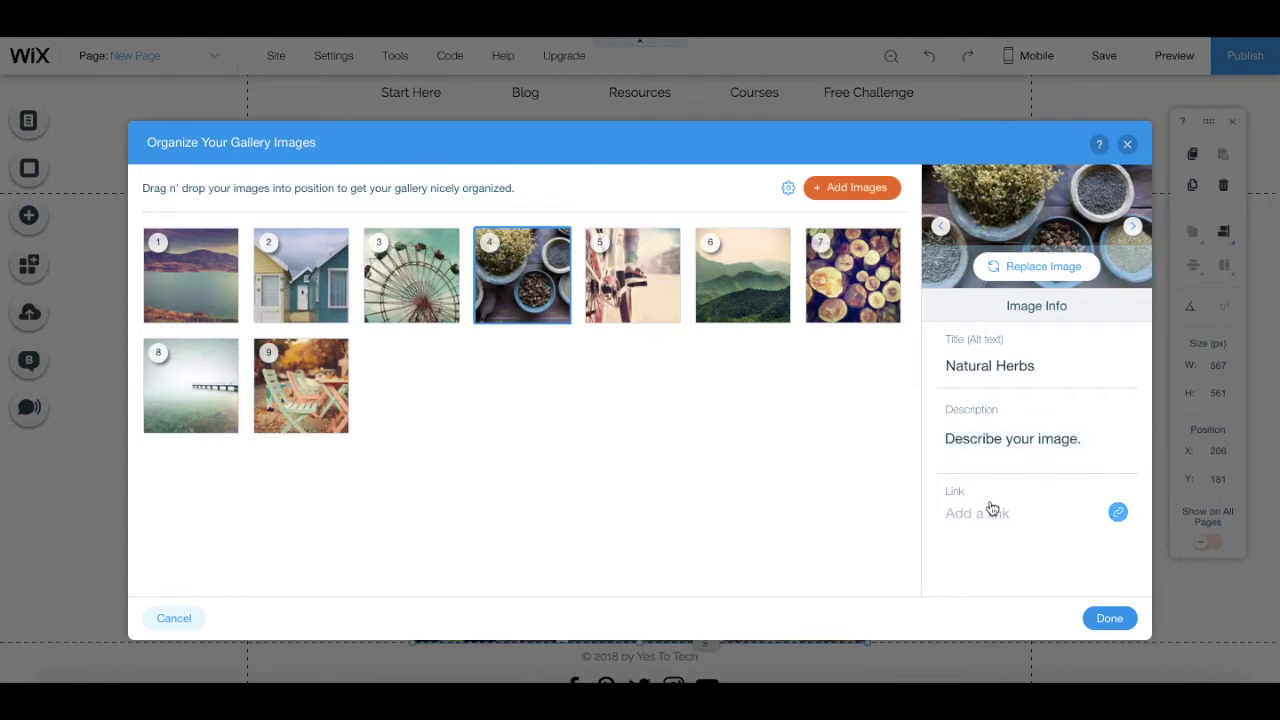
# Open the 'Add a link' options for the Natural Herbs image in the Image Info panel
pyautogui.click(1049, 514)
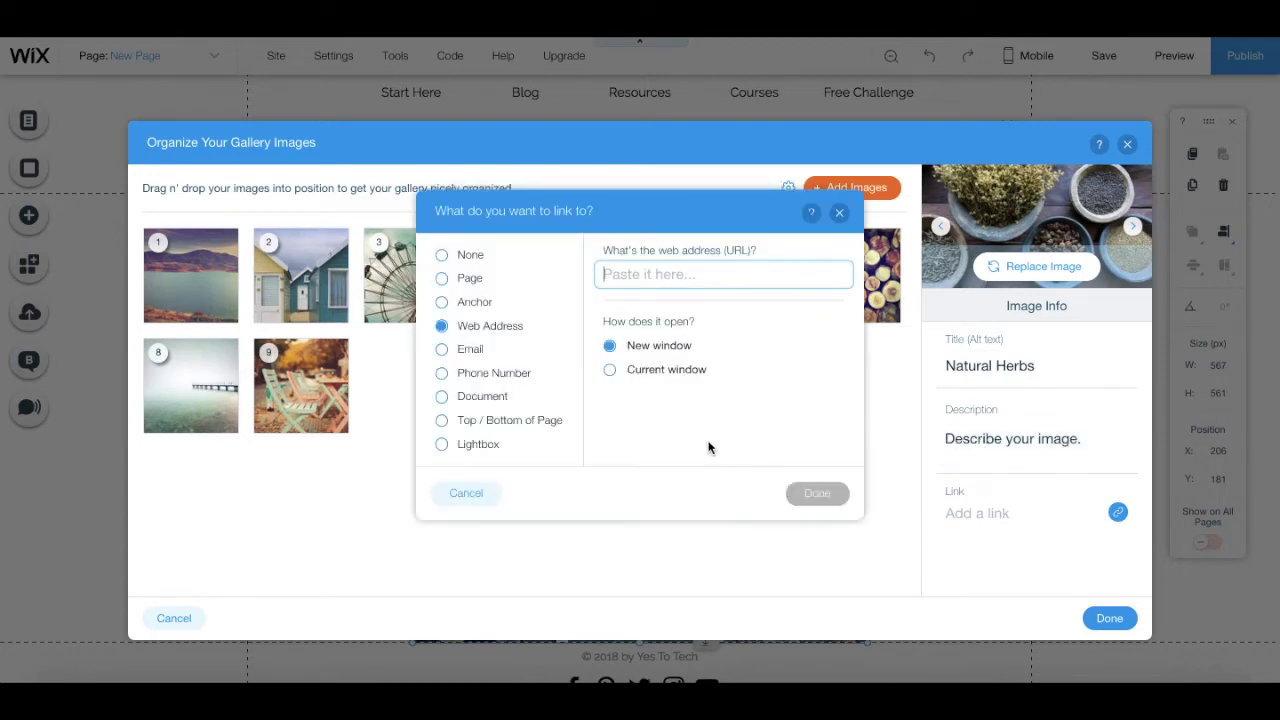
# Cycle through Page, Anchor, Web Address, Email, Phone, Document and Top/Bottom, ending on Lightbox (EWC)
pyautogui.click(471, 284)
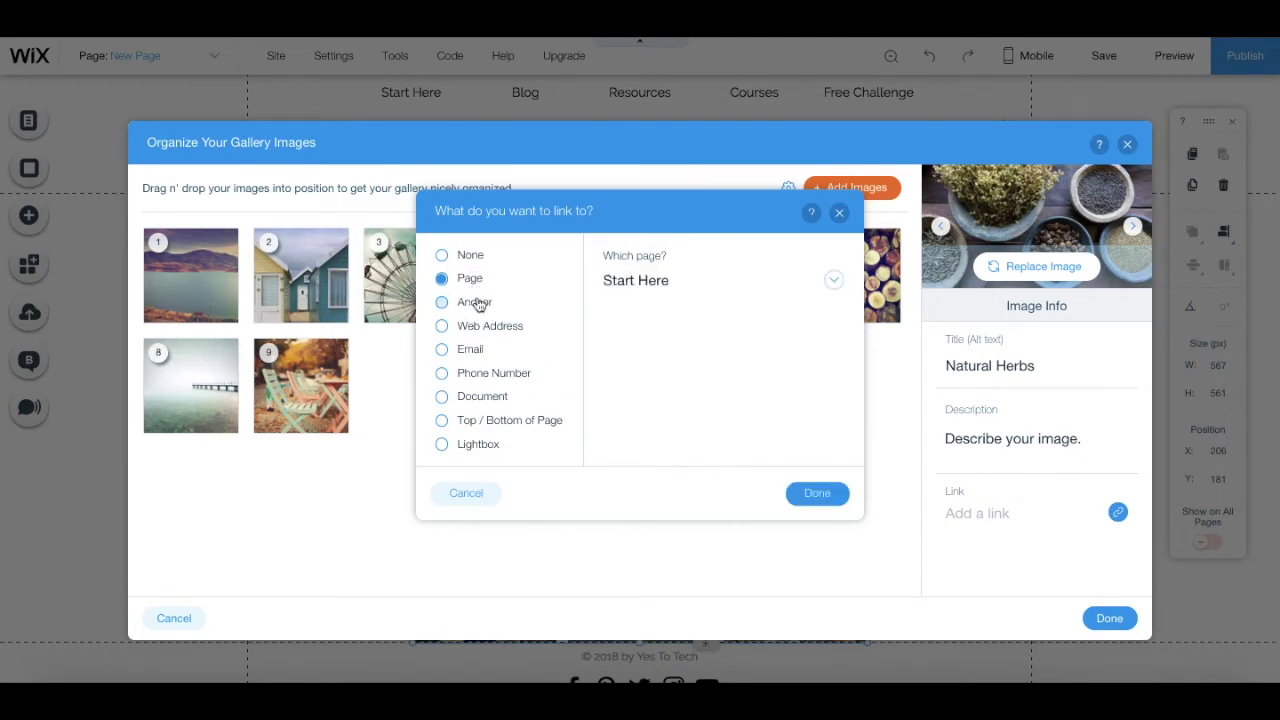
pyautogui.click(482, 303)
pyautogui.click(527, 331)
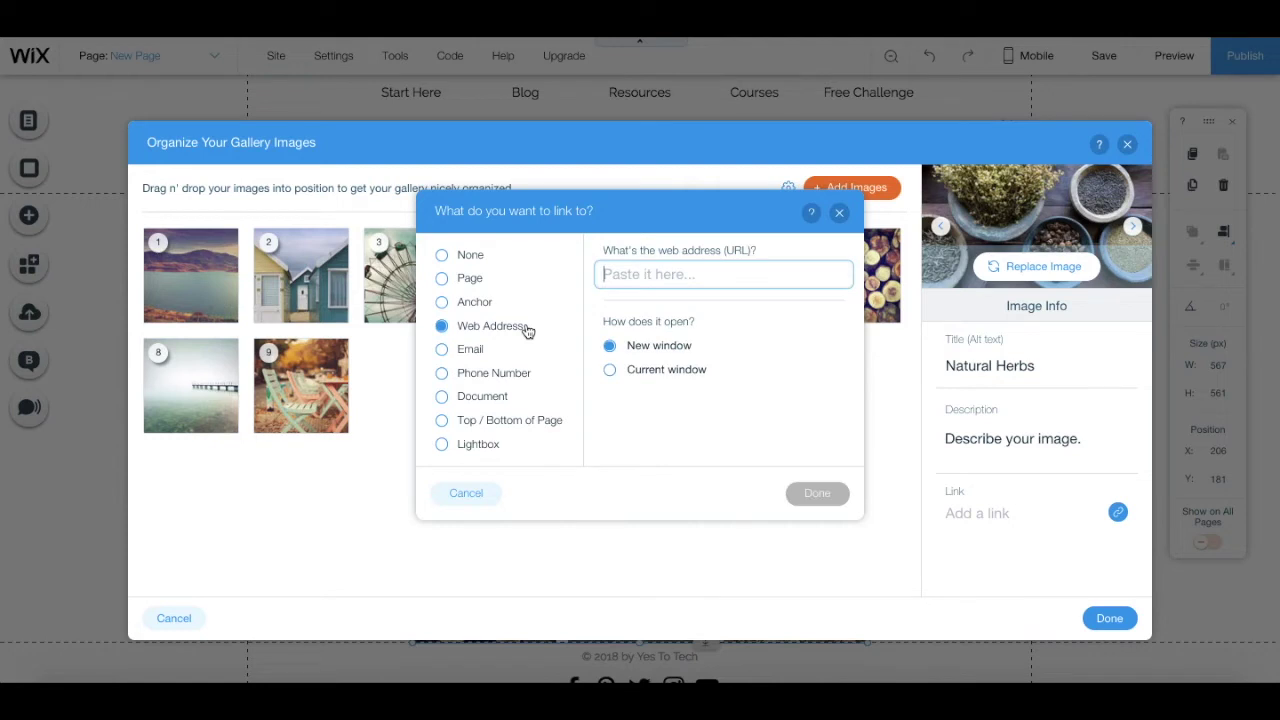
pyautogui.click(475, 356)
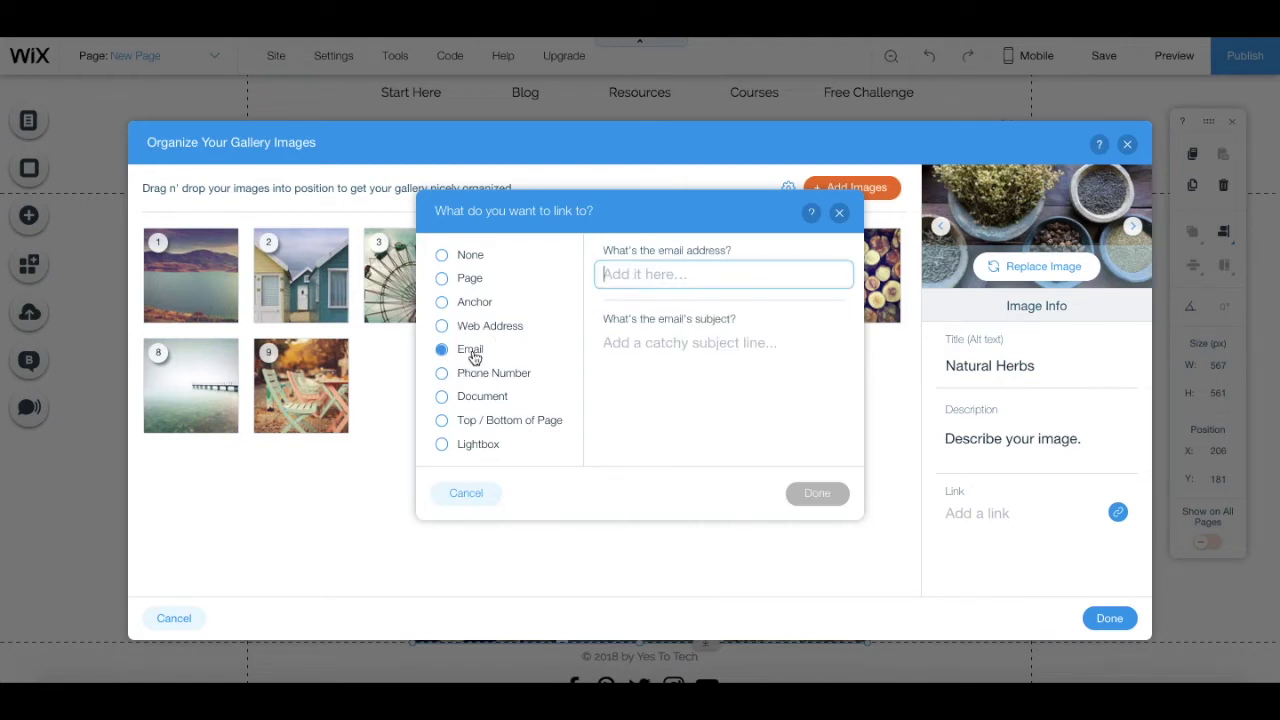
pyautogui.click(529, 376)
pyautogui.click(501, 399)
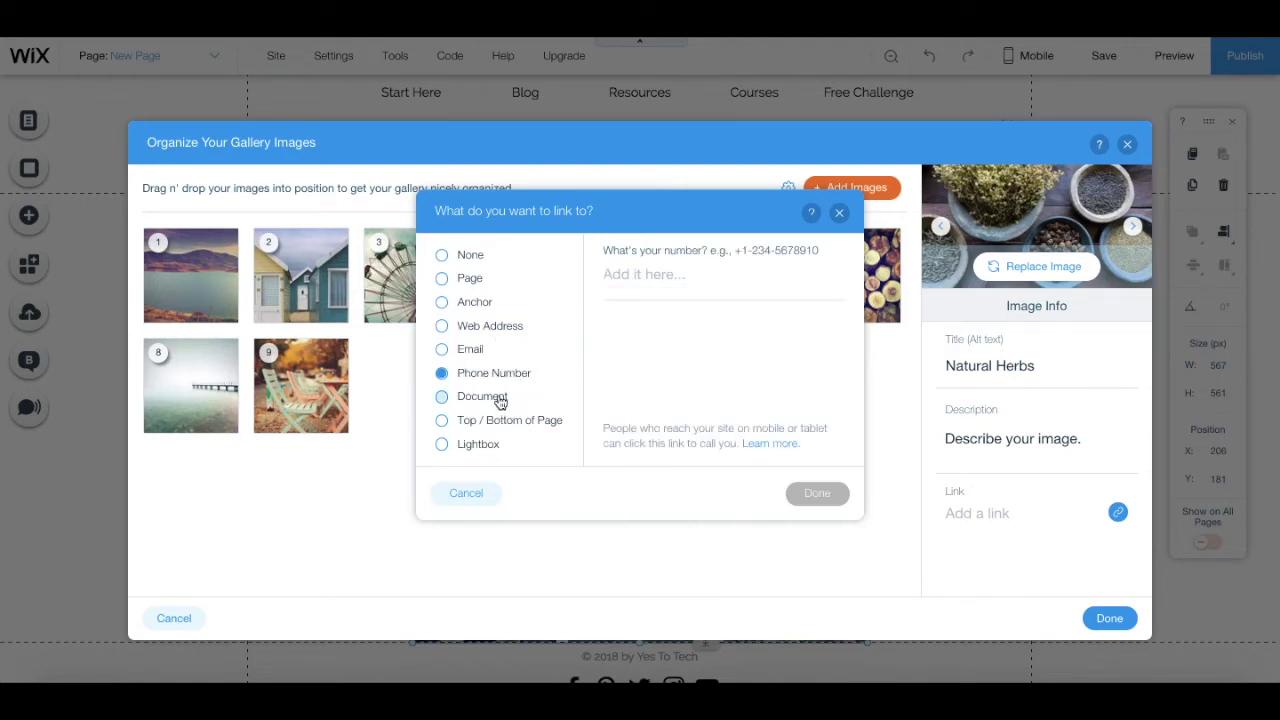
pyautogui.click(551, 429)
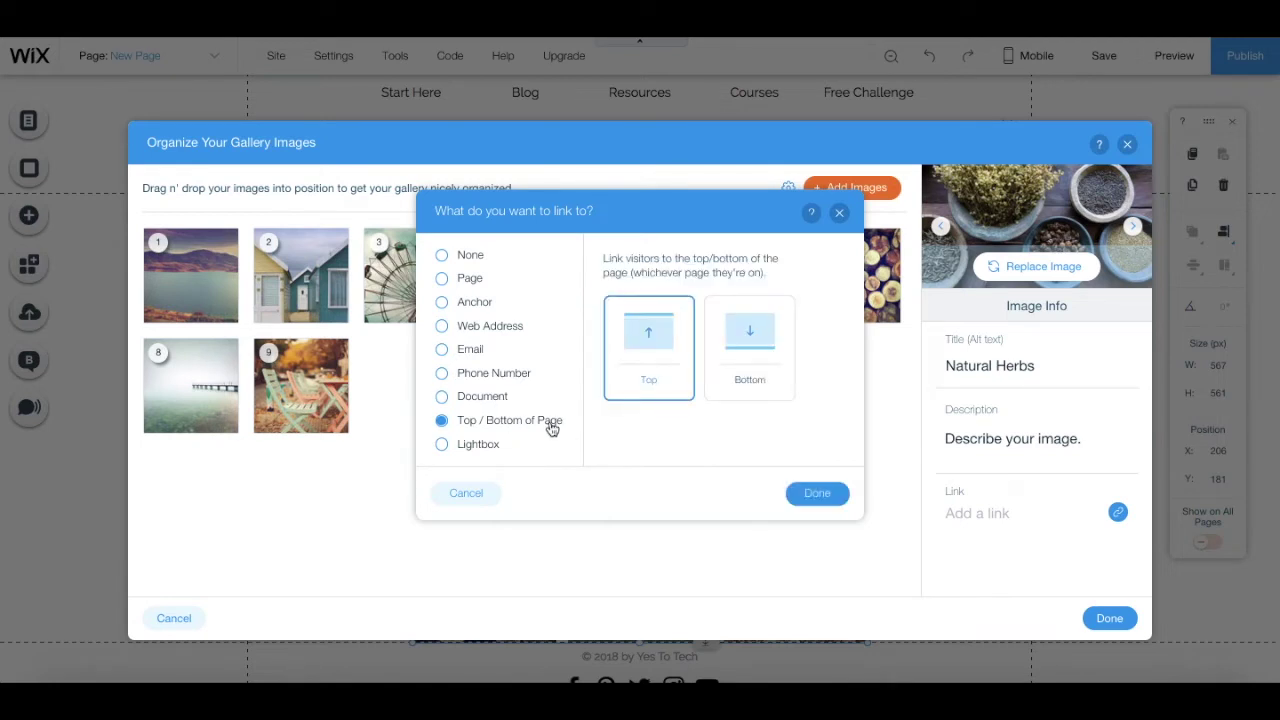
pyautogui.click(488, 450)
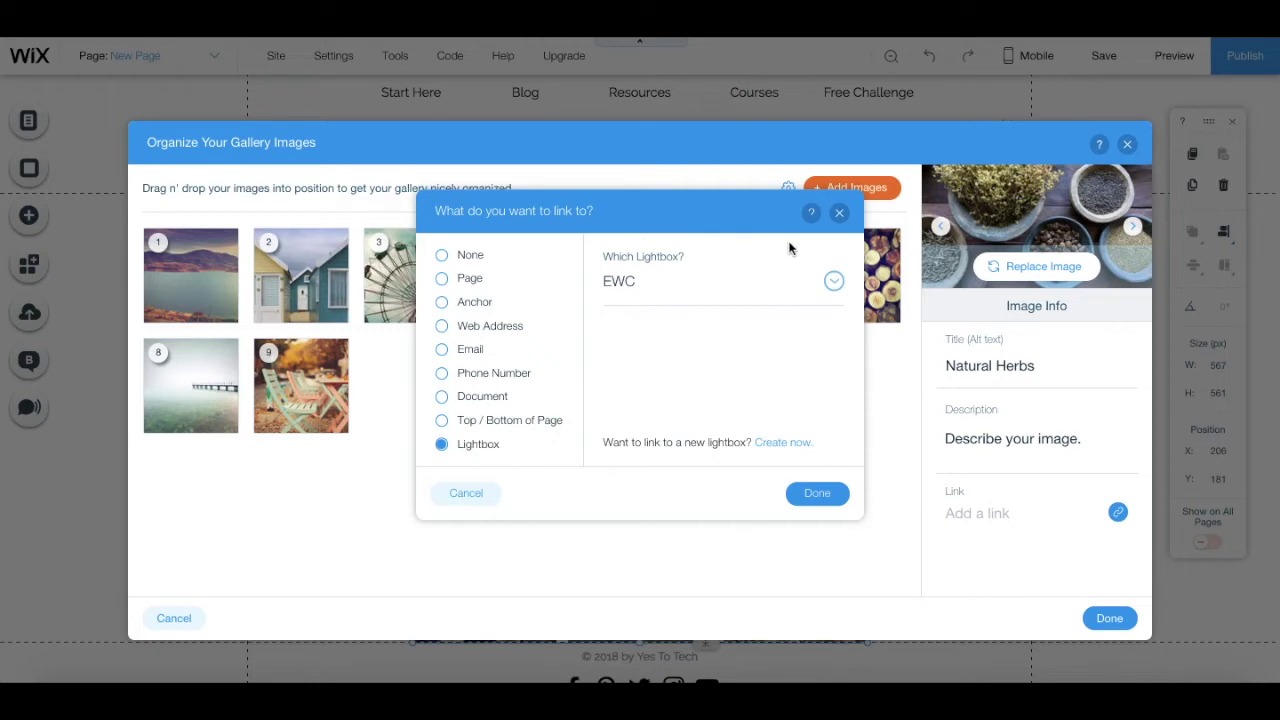
# Dismiss the link window, move Misty Slopes into fifth place and delete the sixth image
pyautogui.click(845, 215)
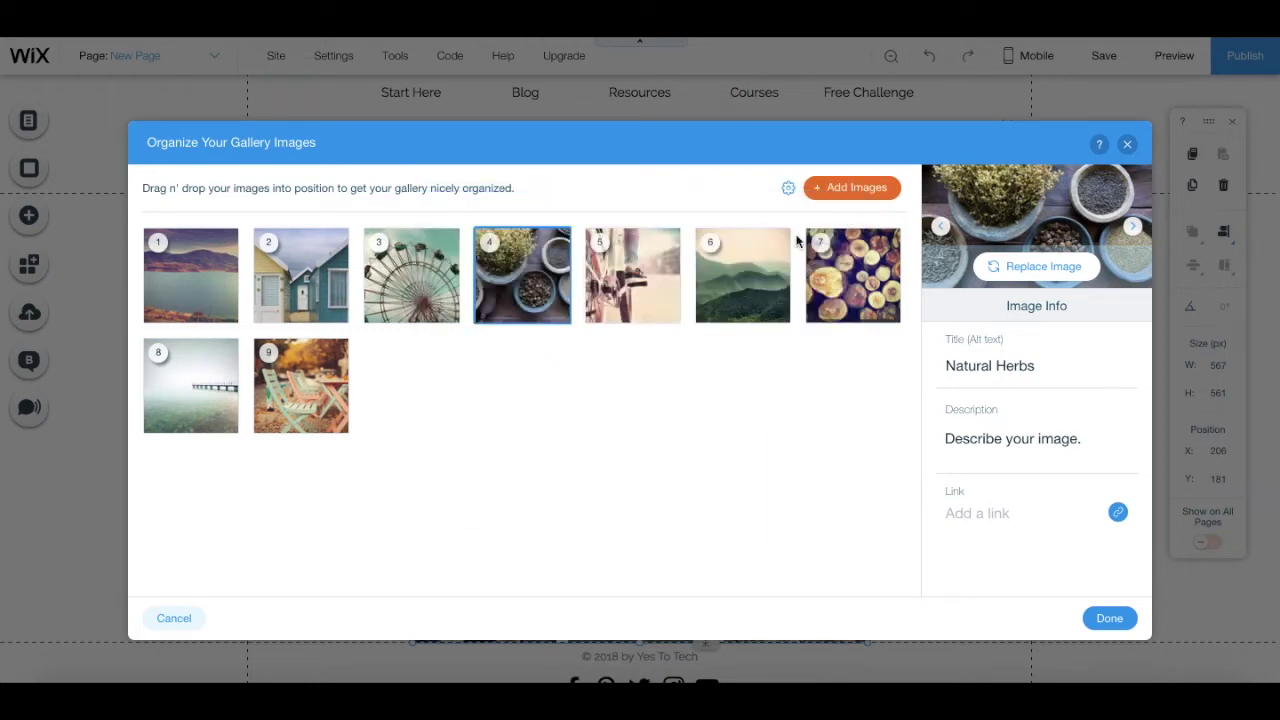
pyautogui.moveTo(760, 257); pyautogui.dragTo(629, 265)
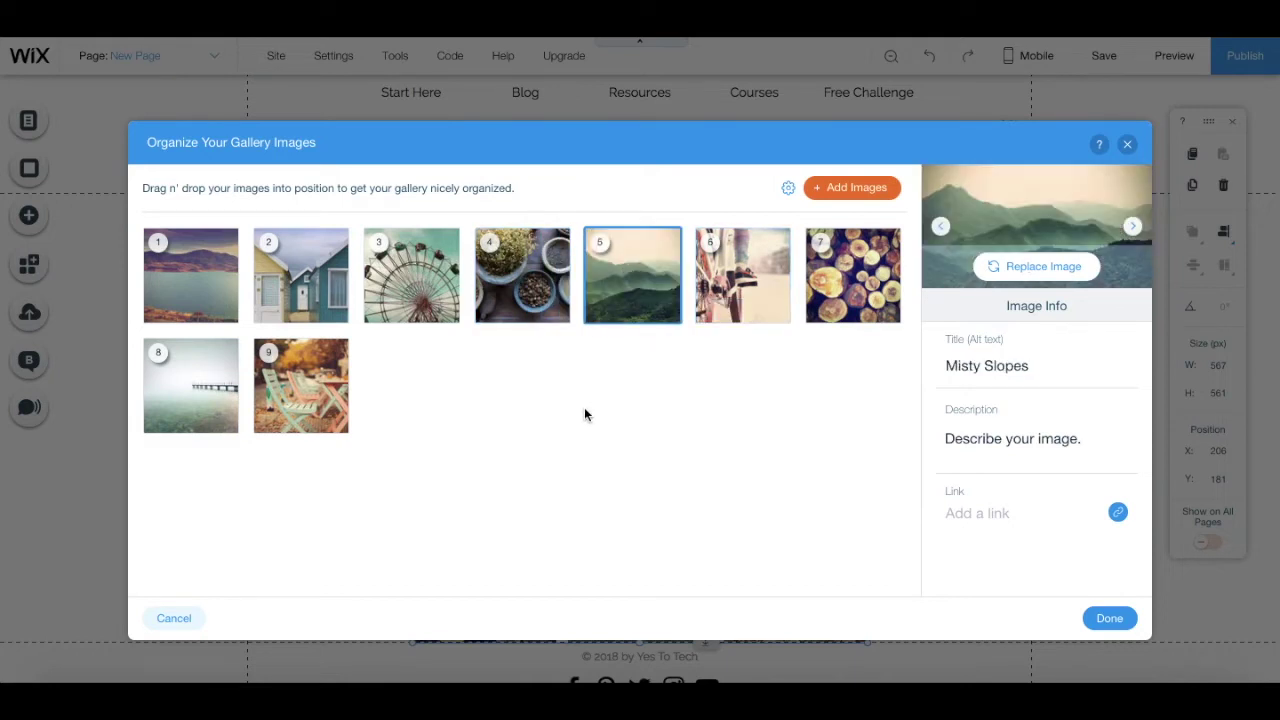
pyautogui.moveTo(668, 328)
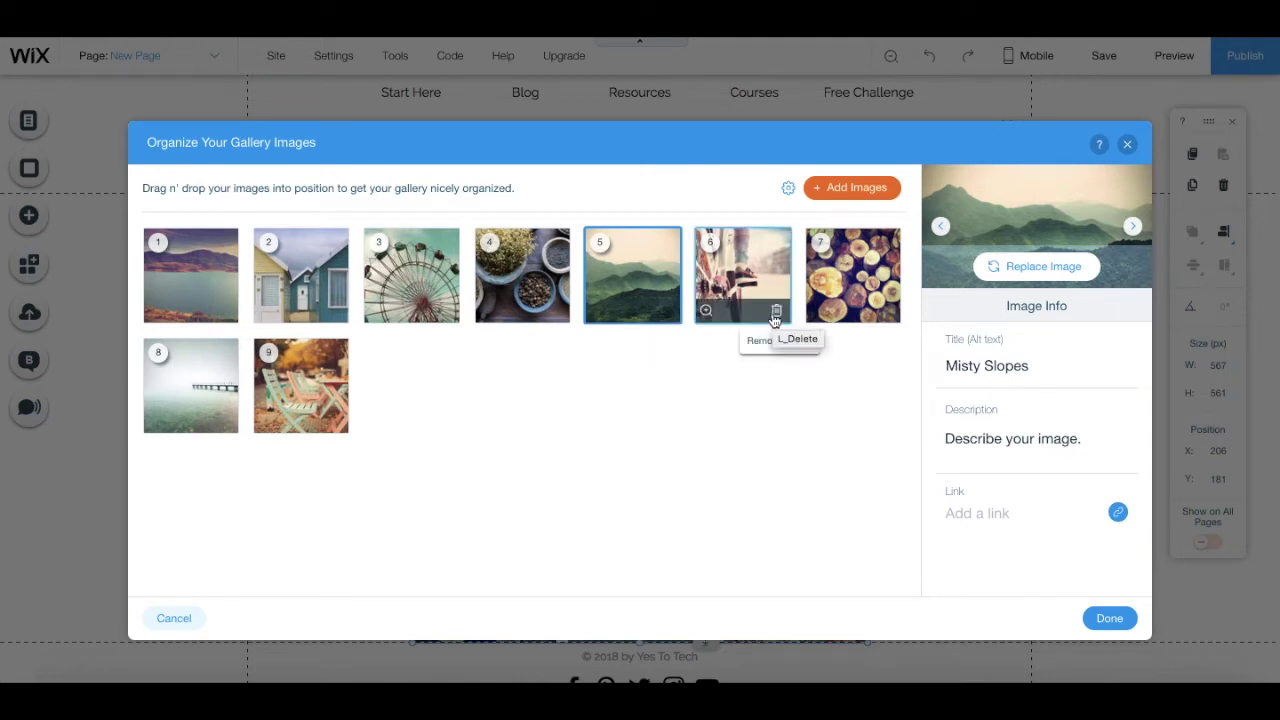
pyautogui.click(776, 313)
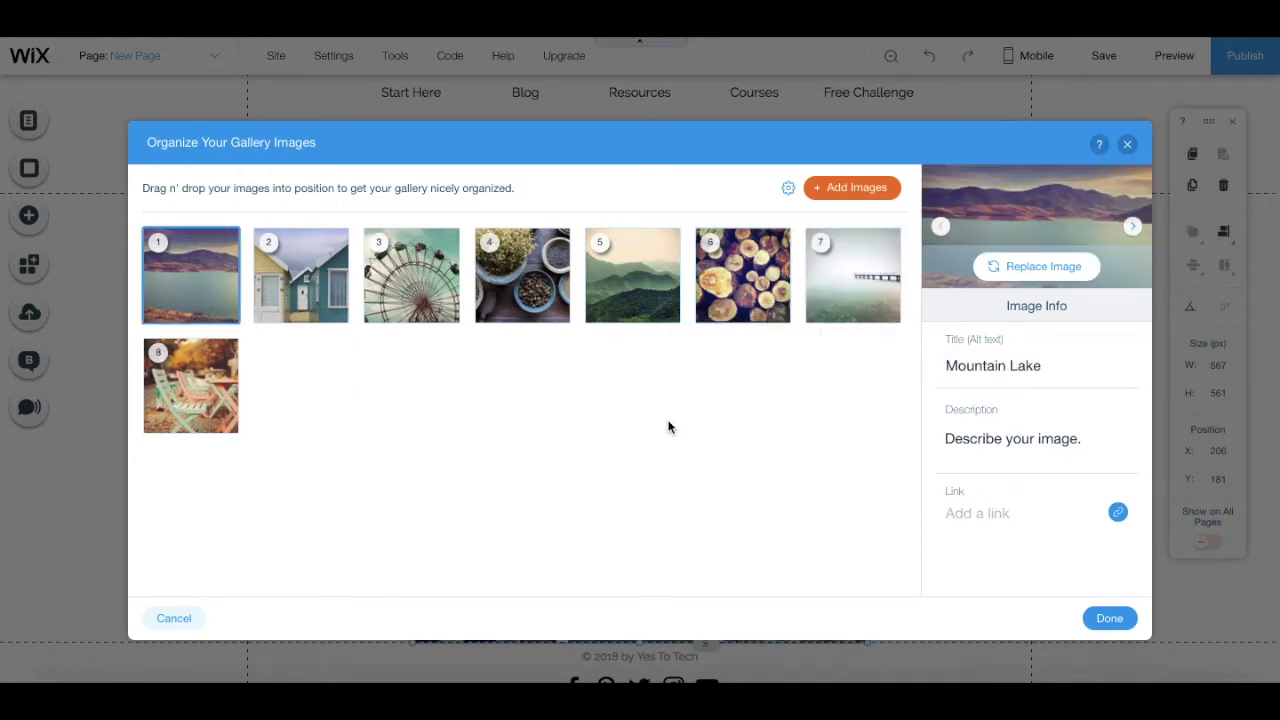
# Leave the media library without adding images and apply the eight-image set to the gallery
pyautogui.click(849, 190)
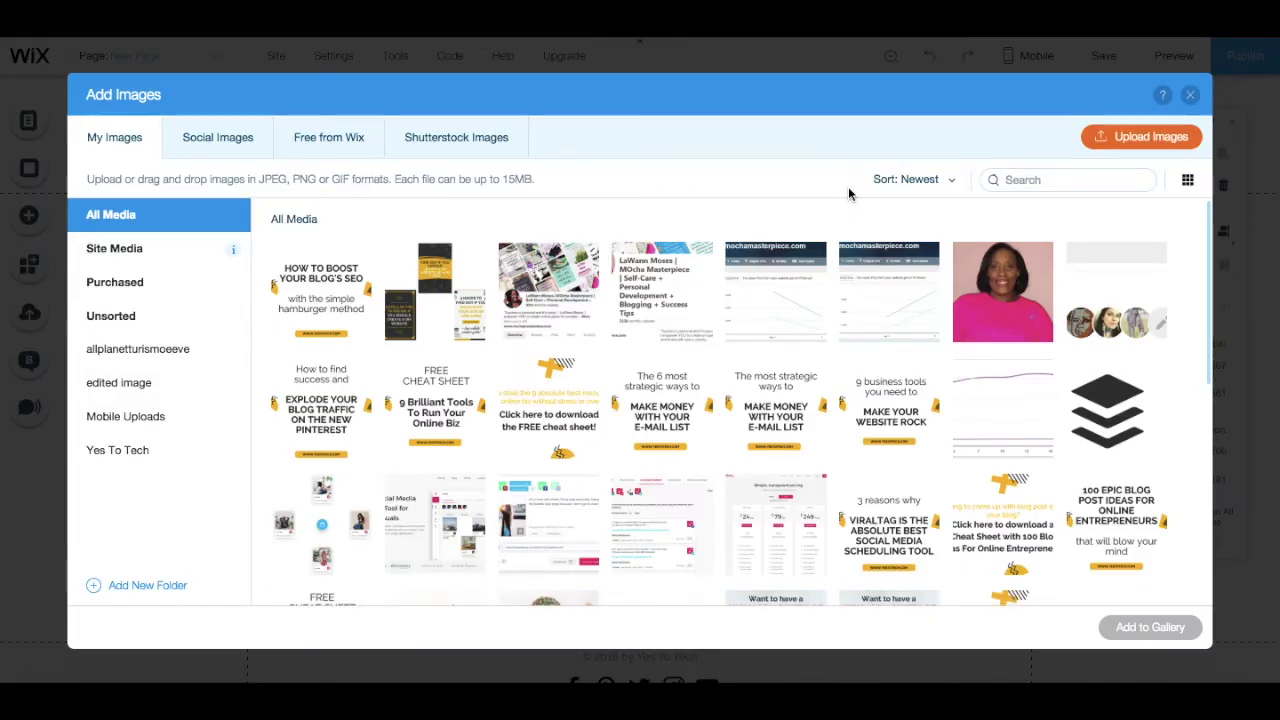
pyautogui.click(1190, 95)
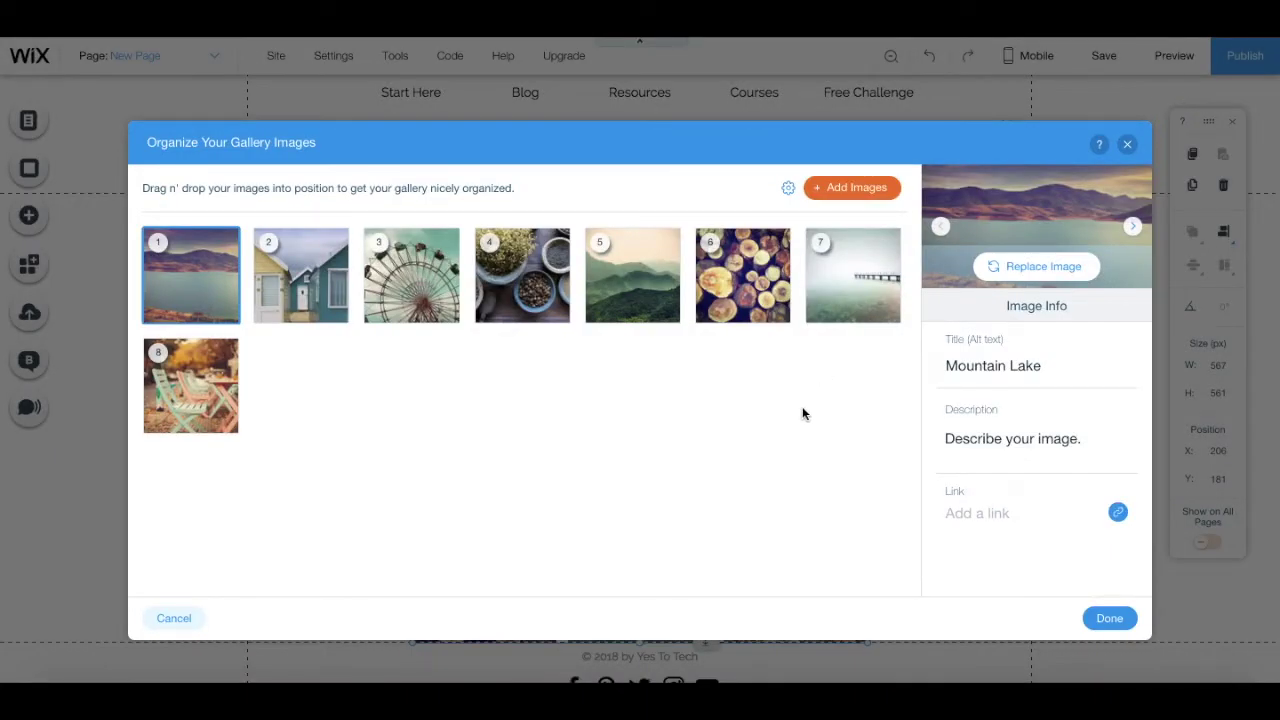
pyautogui.click(1108, 628)
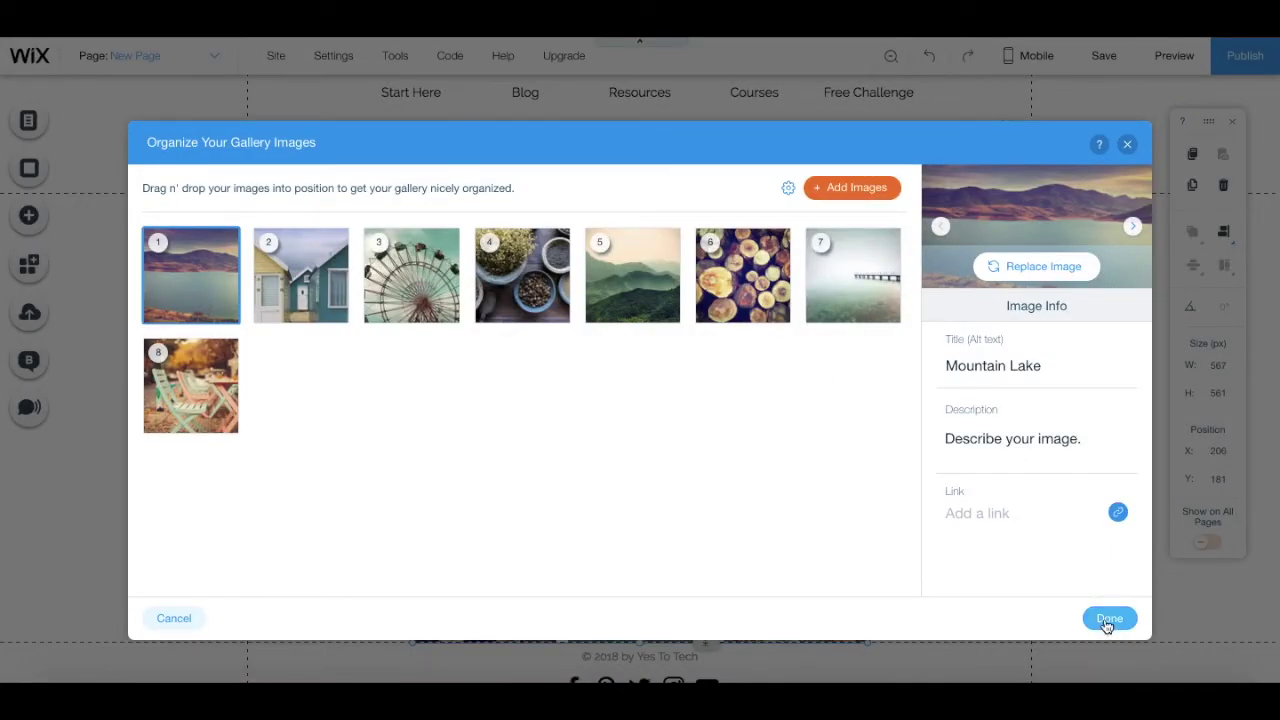
pyautogui.click(1106, 622)
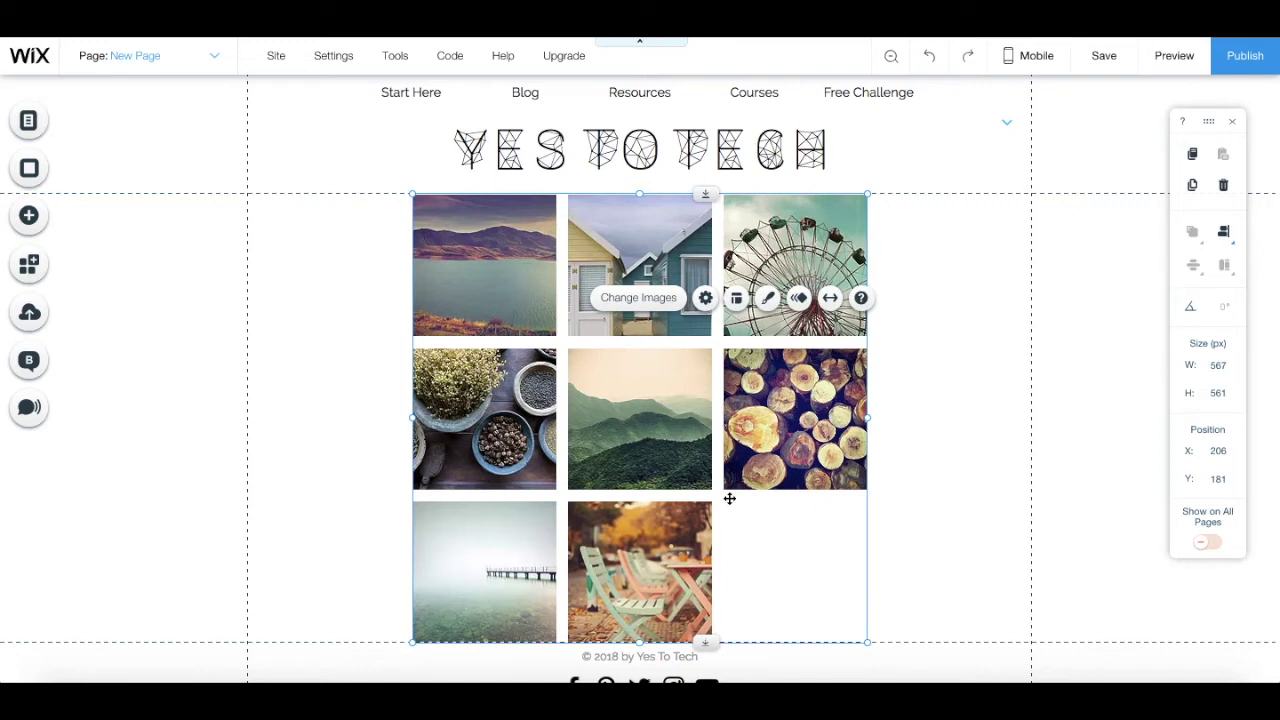
# Open the gallery settings, preview the next images and glance at the image organizer
pyautogui.click(705, 298)
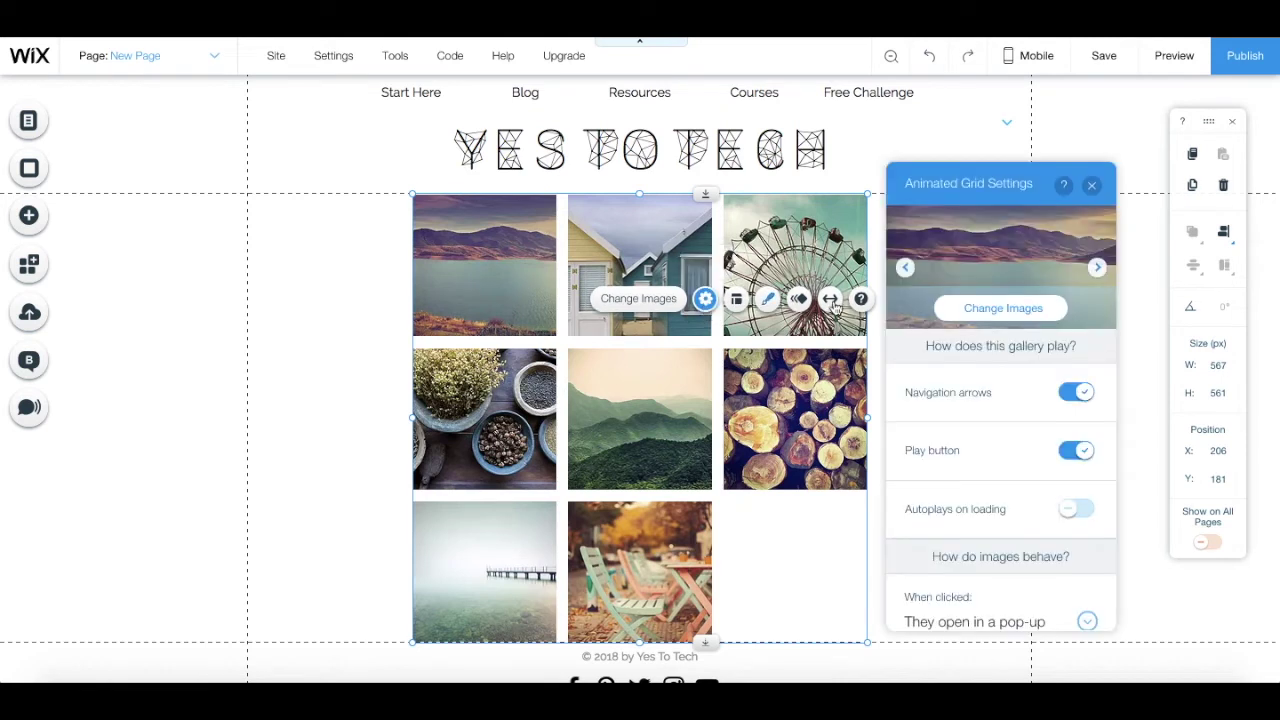
pyautogui.click(1096, 266)
pyautogui.click(1096, 268)
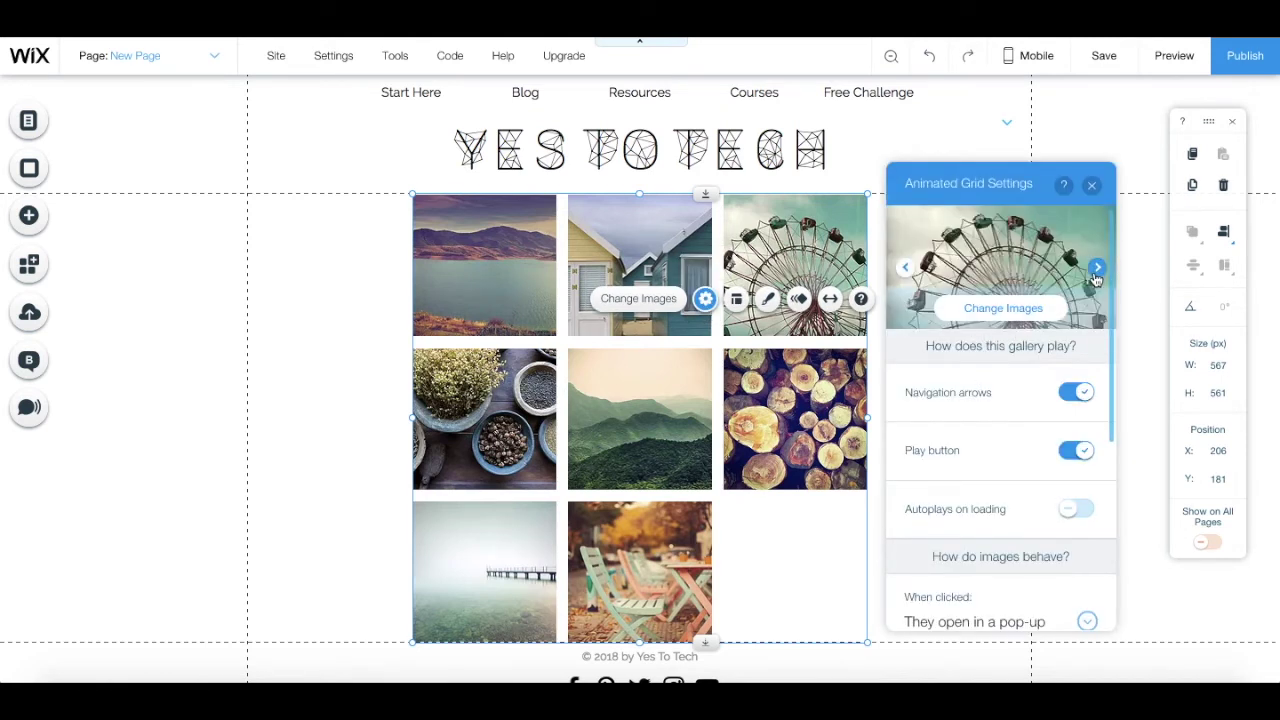
pyautogui.click(1033, 314)
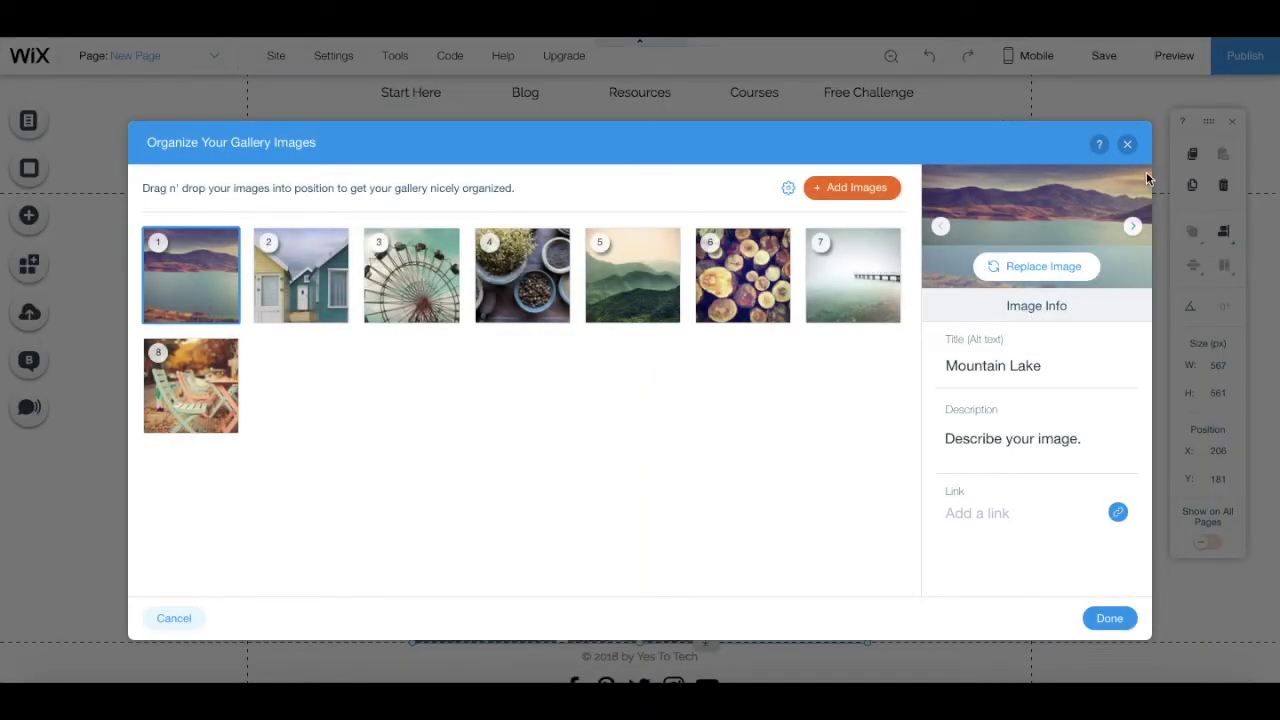
pyautogui.click(1127, 144)
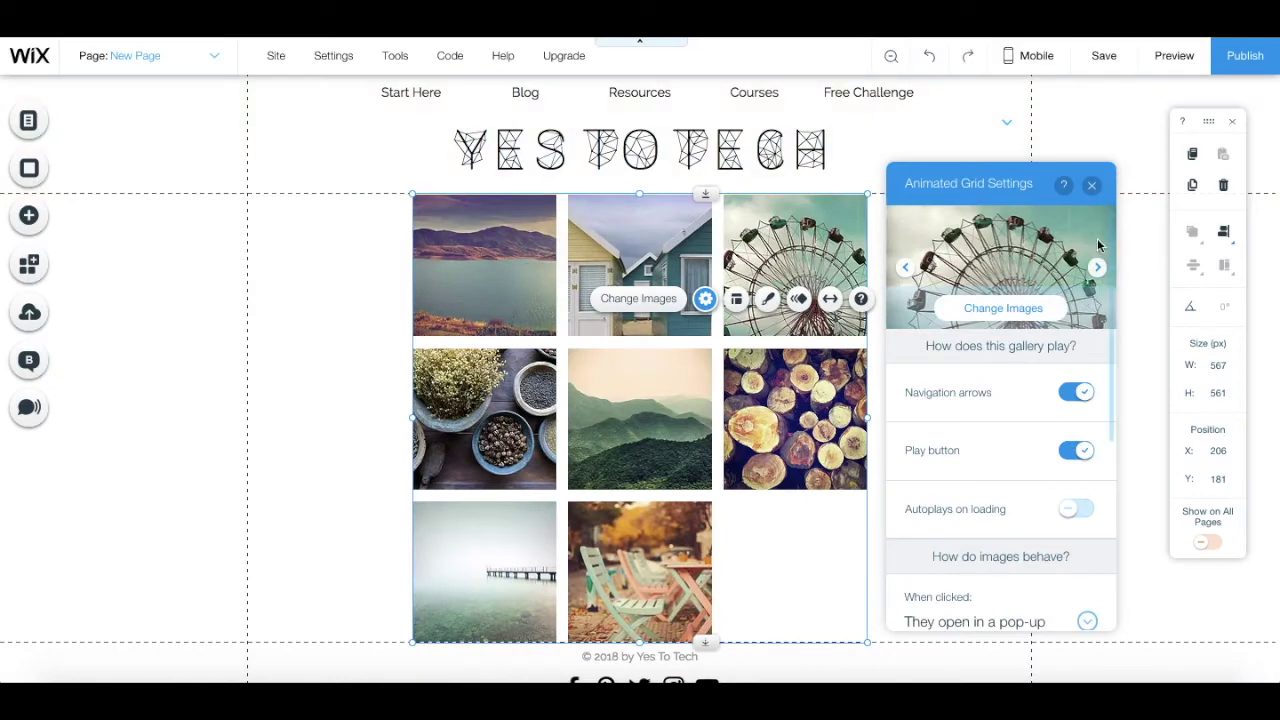
pyautogui.scroll(-1, 1060, 327)
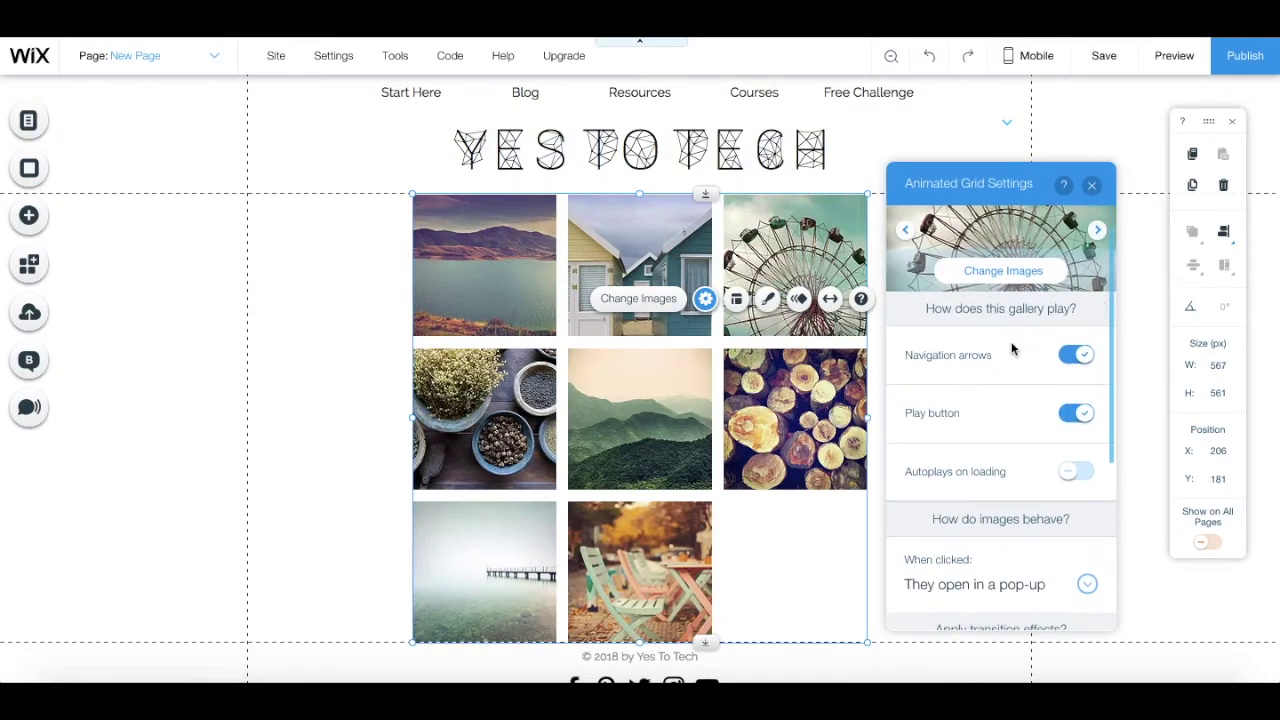
# Keep navigation arrows and play button on, and autoplay on load with 3 seconds between images
pyautogui.click(1077, 360)
pyautogui.click(1077, 360)
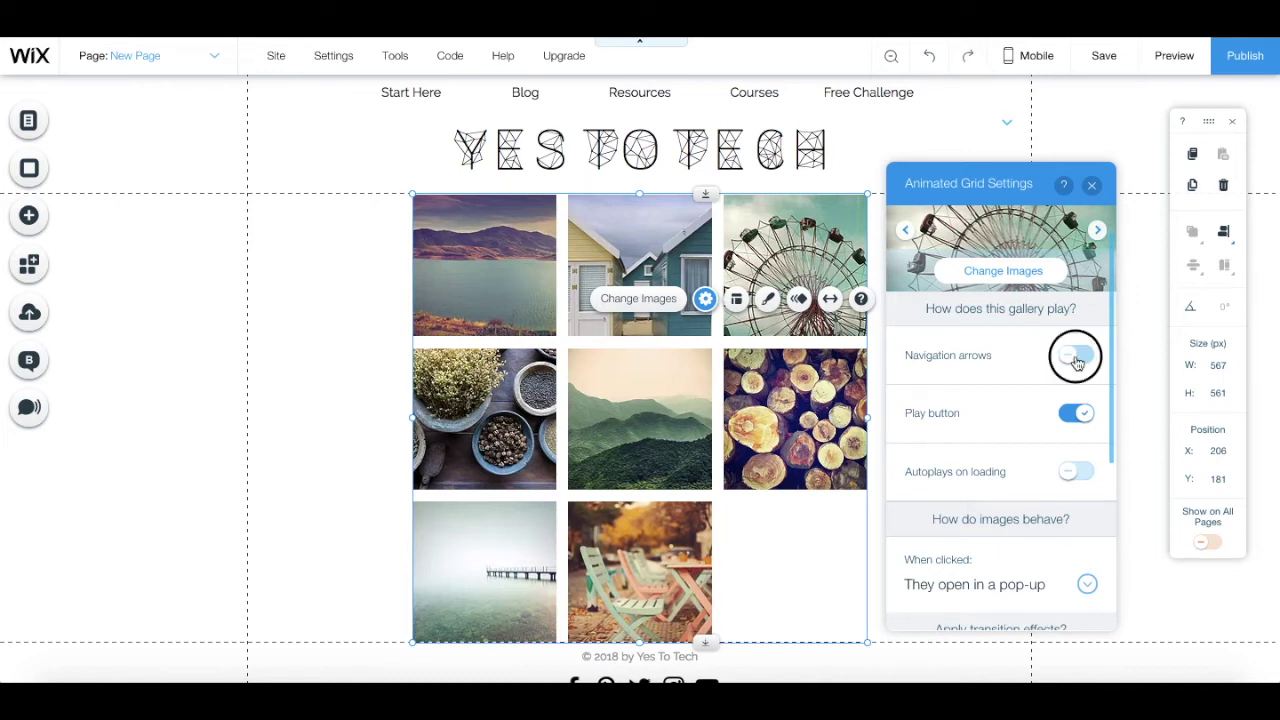
pyautogui.click(1078, 416)
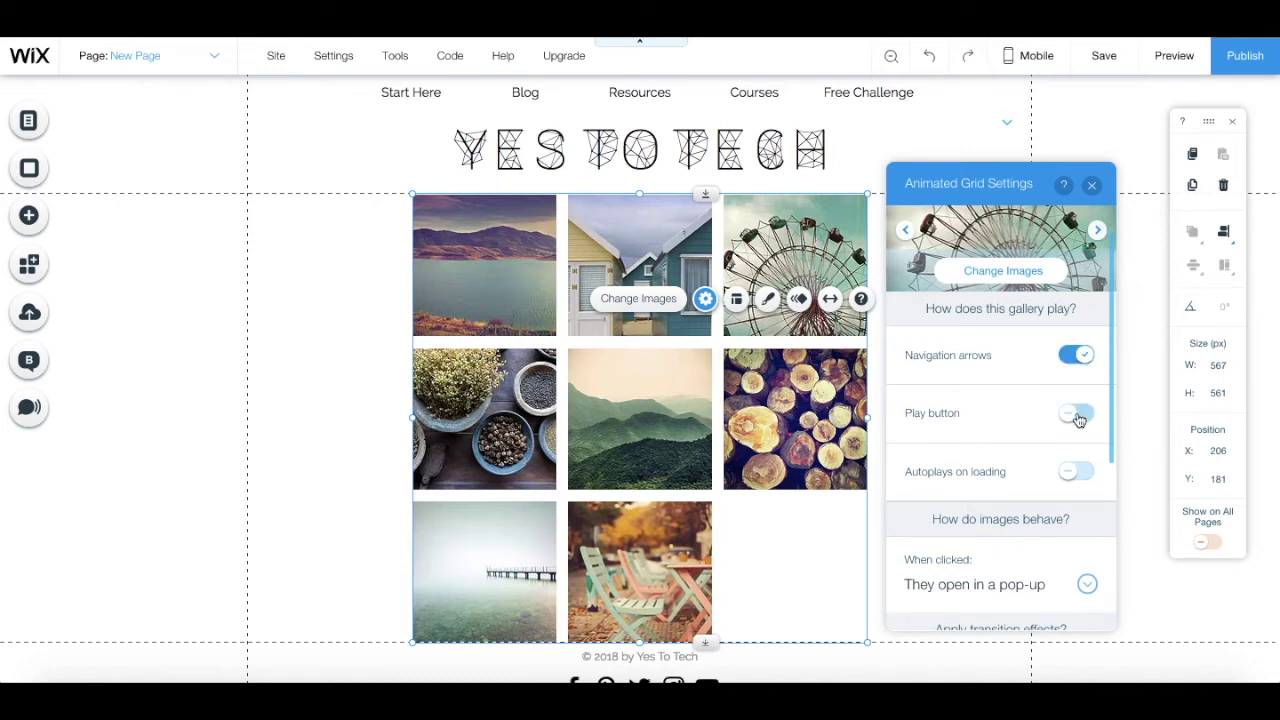
pyautogui.click(1078, 416)
pyautogui.click(1070, 478)
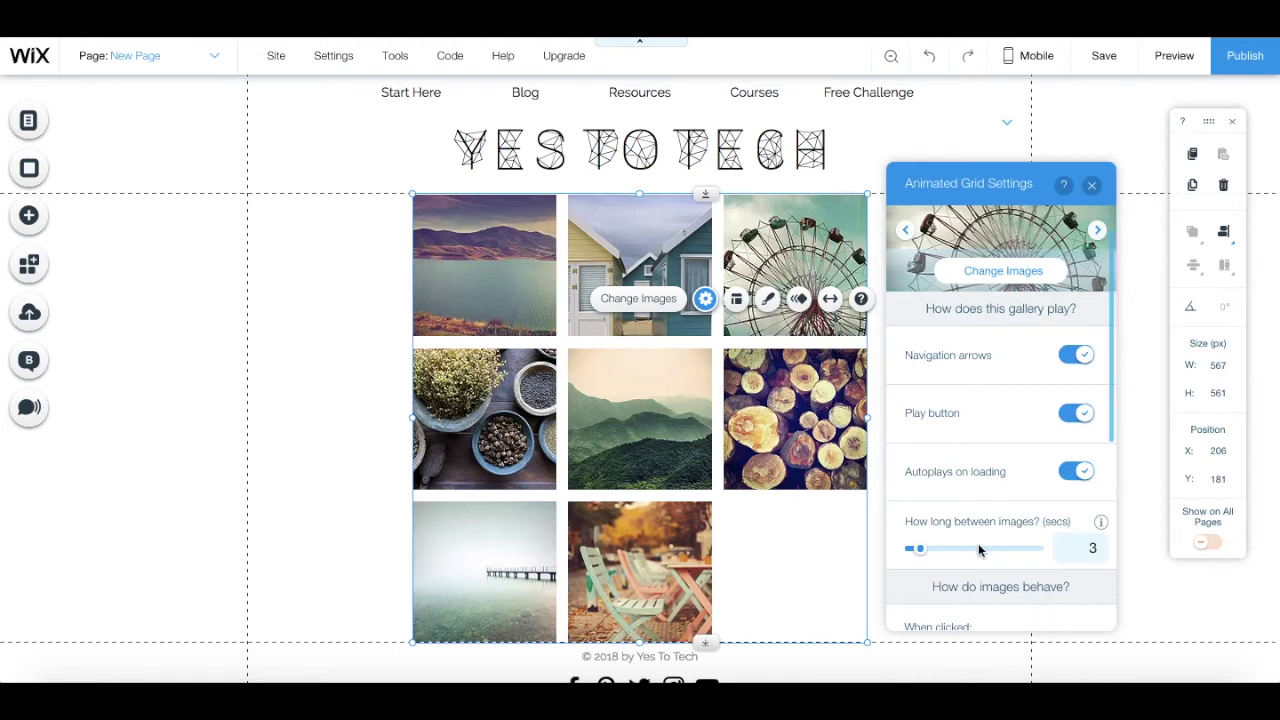
pyautogui.scroll(-3, 972, 548)
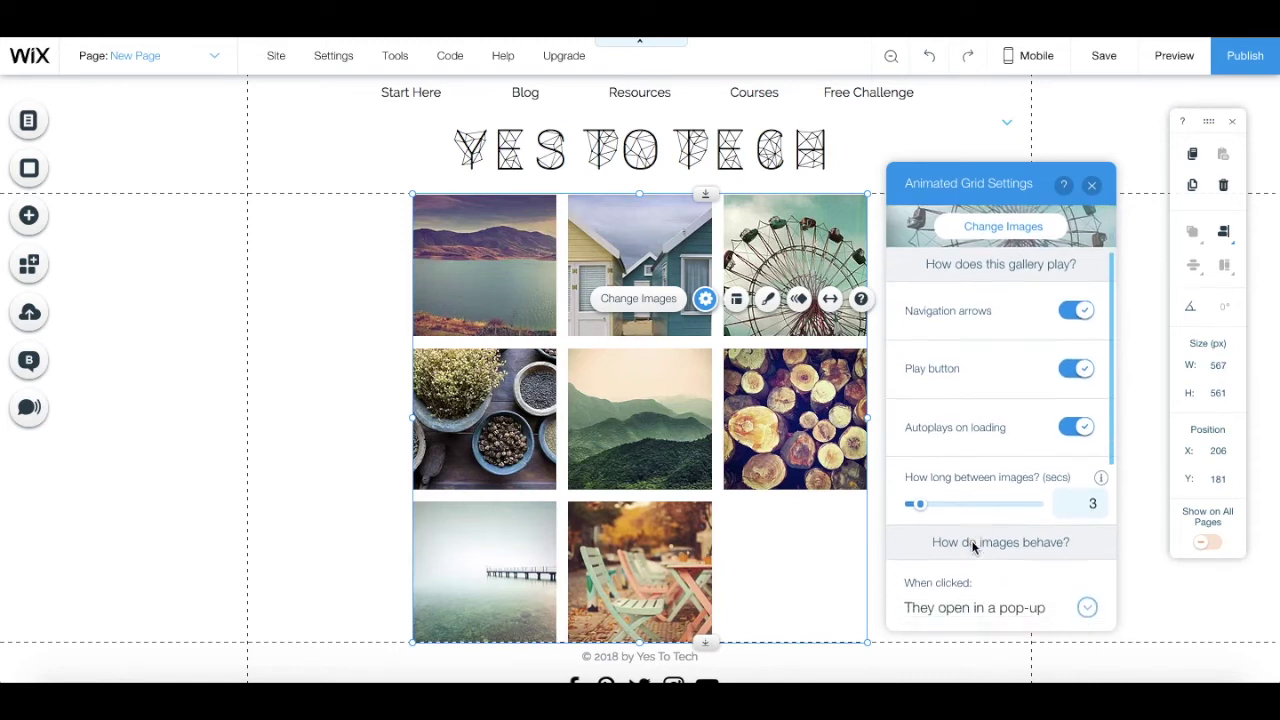
# Keep clicked images opening in a pop-up and use a 2-second Shrink transition
pyautogui.scroll(-3, 981, 440)
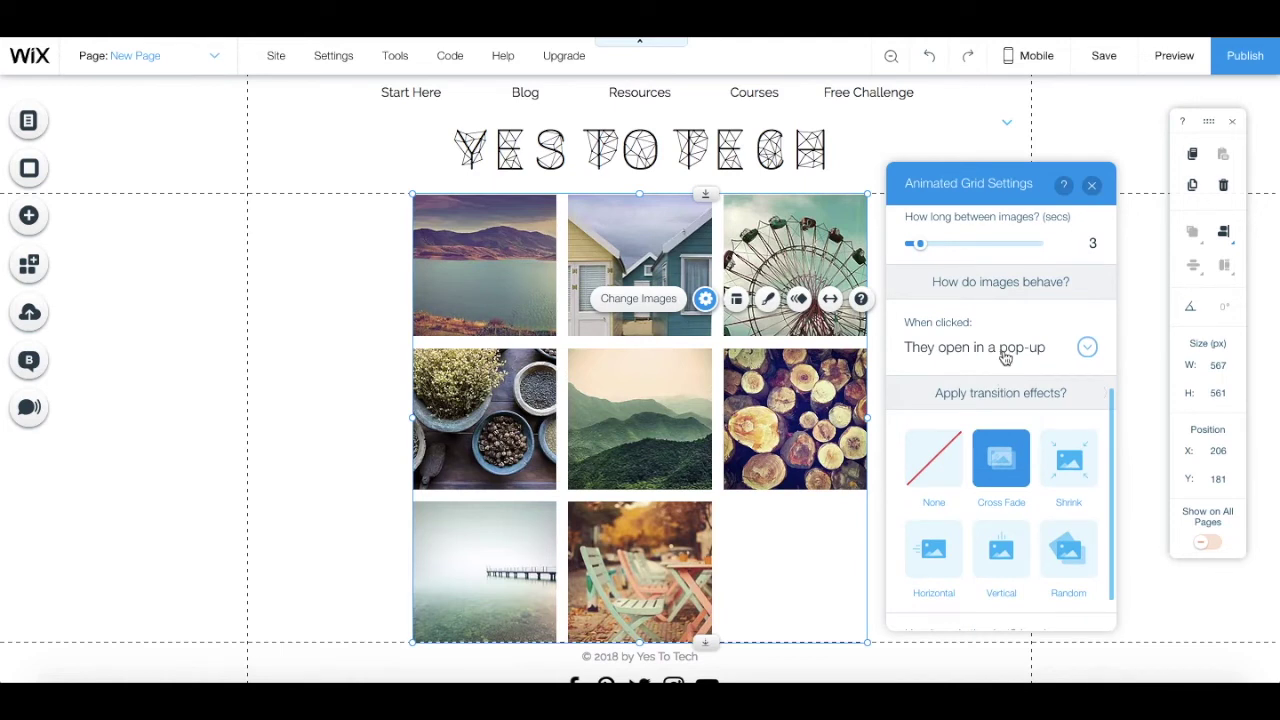
pyautogui.click(1005, 355)
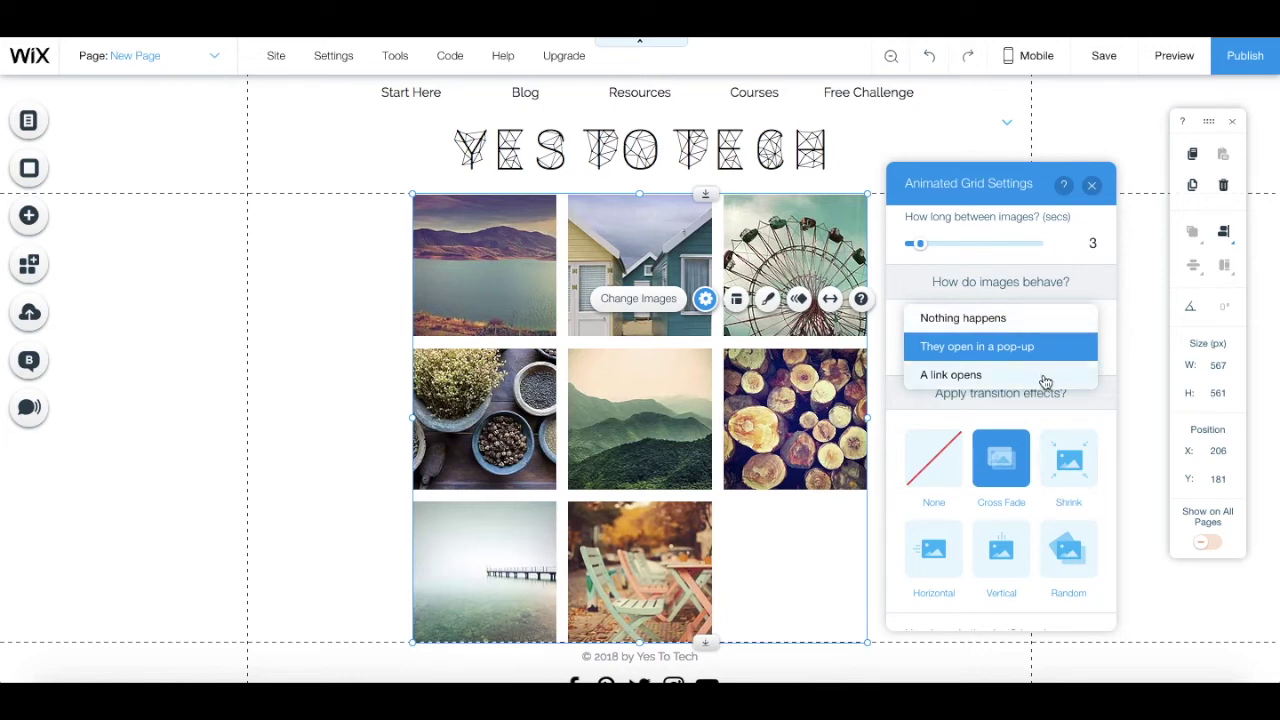
pyautogui.click(1108, 362)
pyautogui.scroll(-1, 1062, 405)
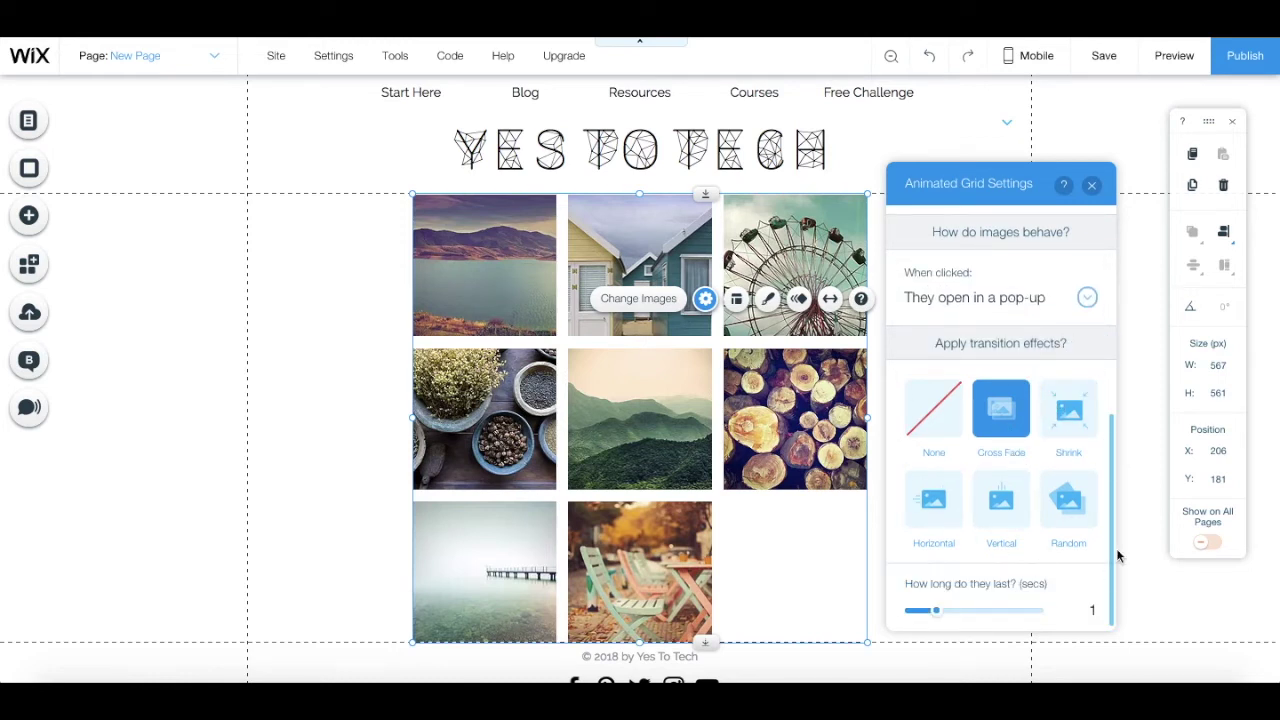
pyautogui.click(1063, 415)
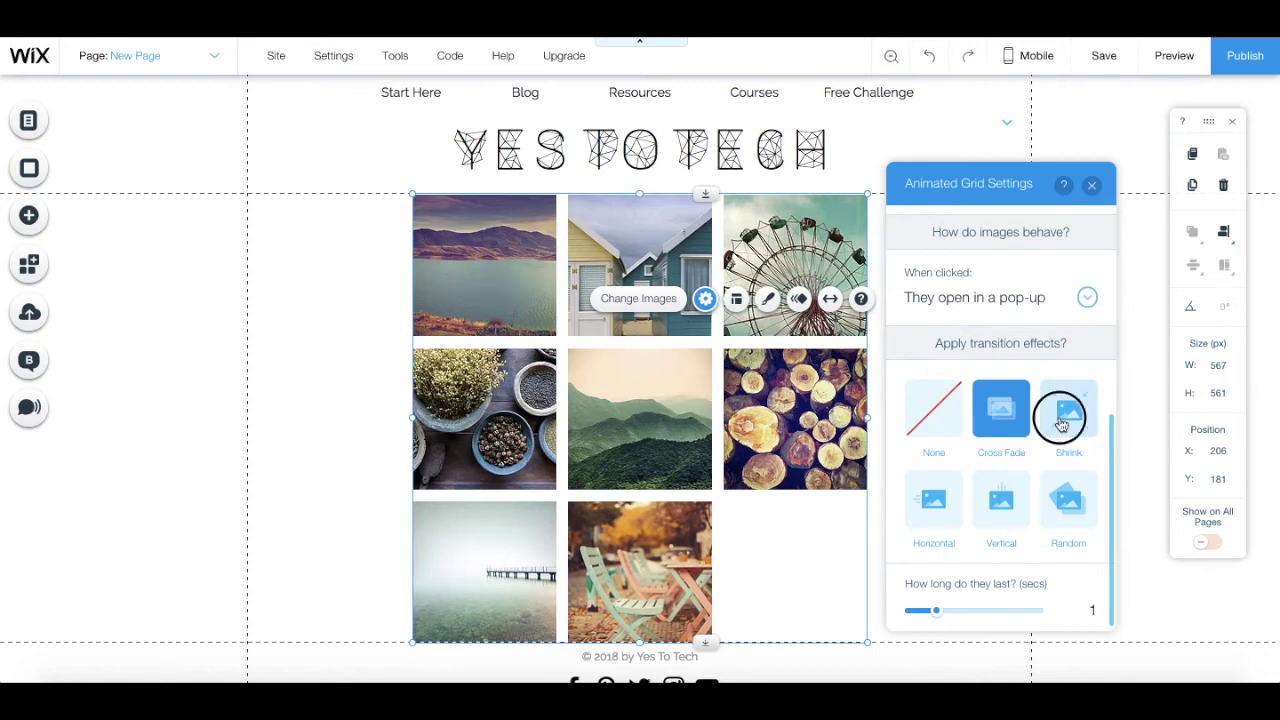
pyautogui.moveTo(939, 617); pyautogui.dragTo(961, 618)
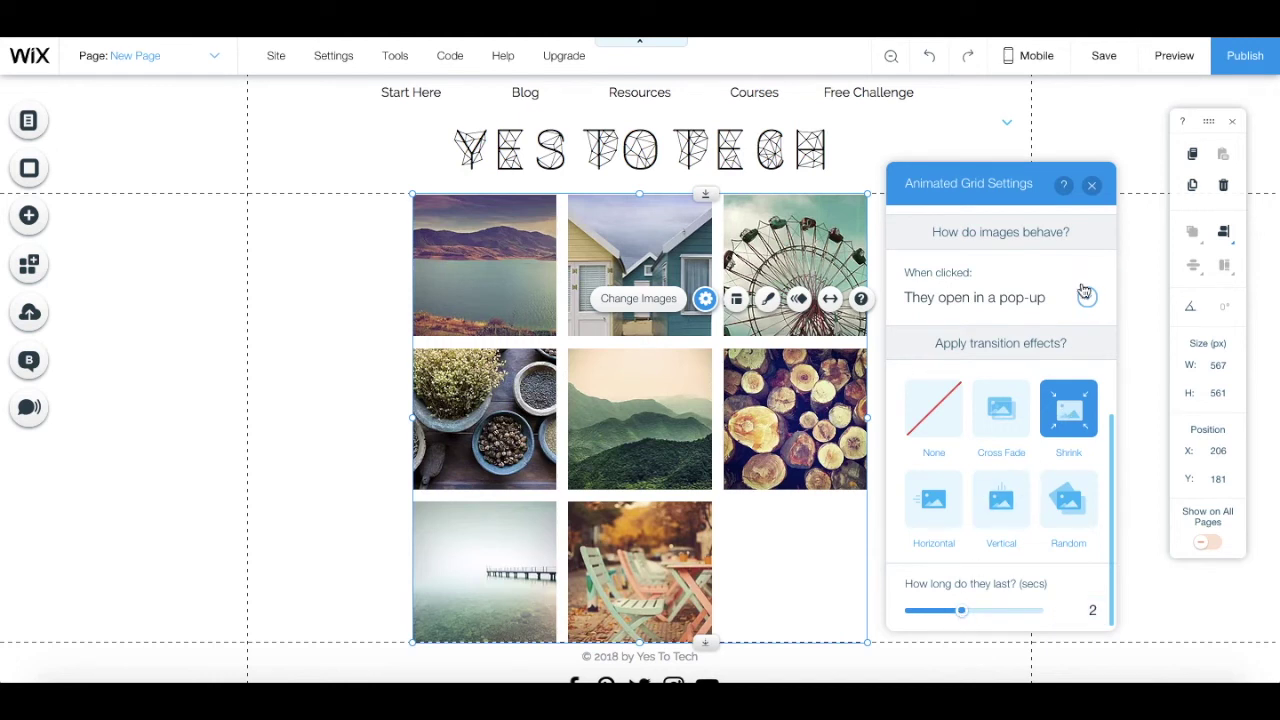
# Close the settings, preview the animated gallery with captions like Fire Wood, and return to editing
pyautogui.click(1092, 185)
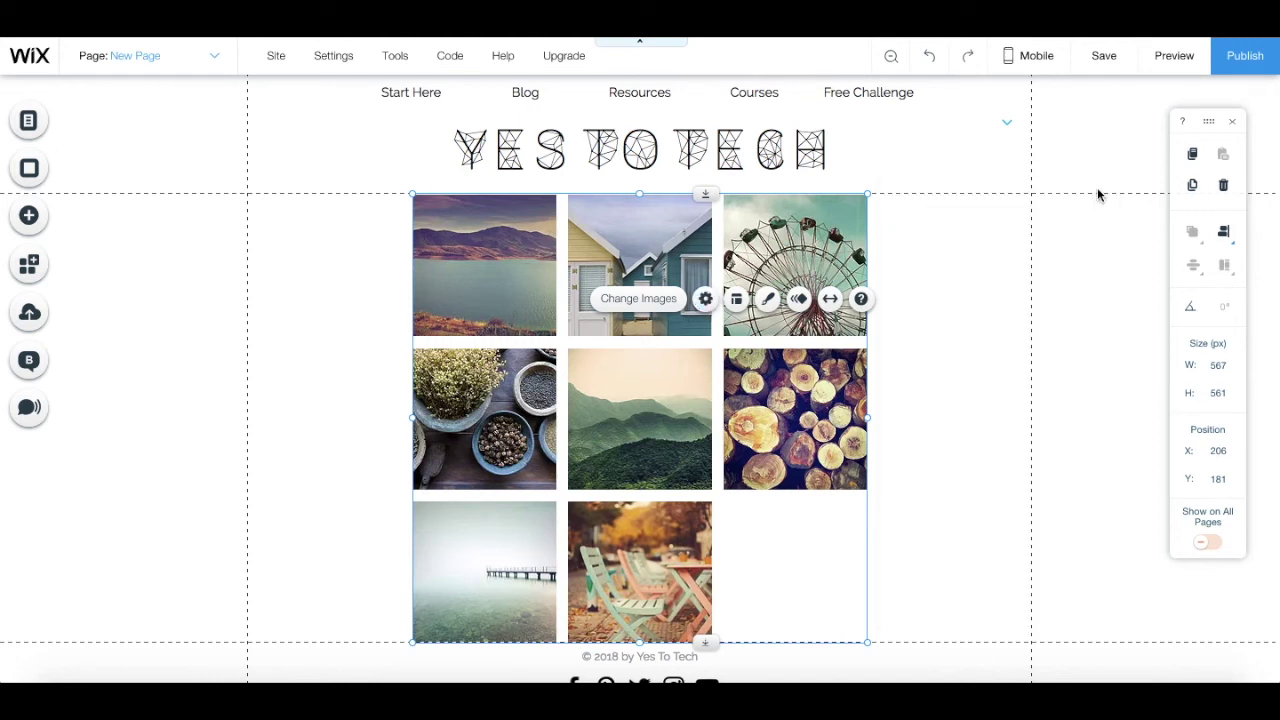
pyautogui.click(1175, 57)
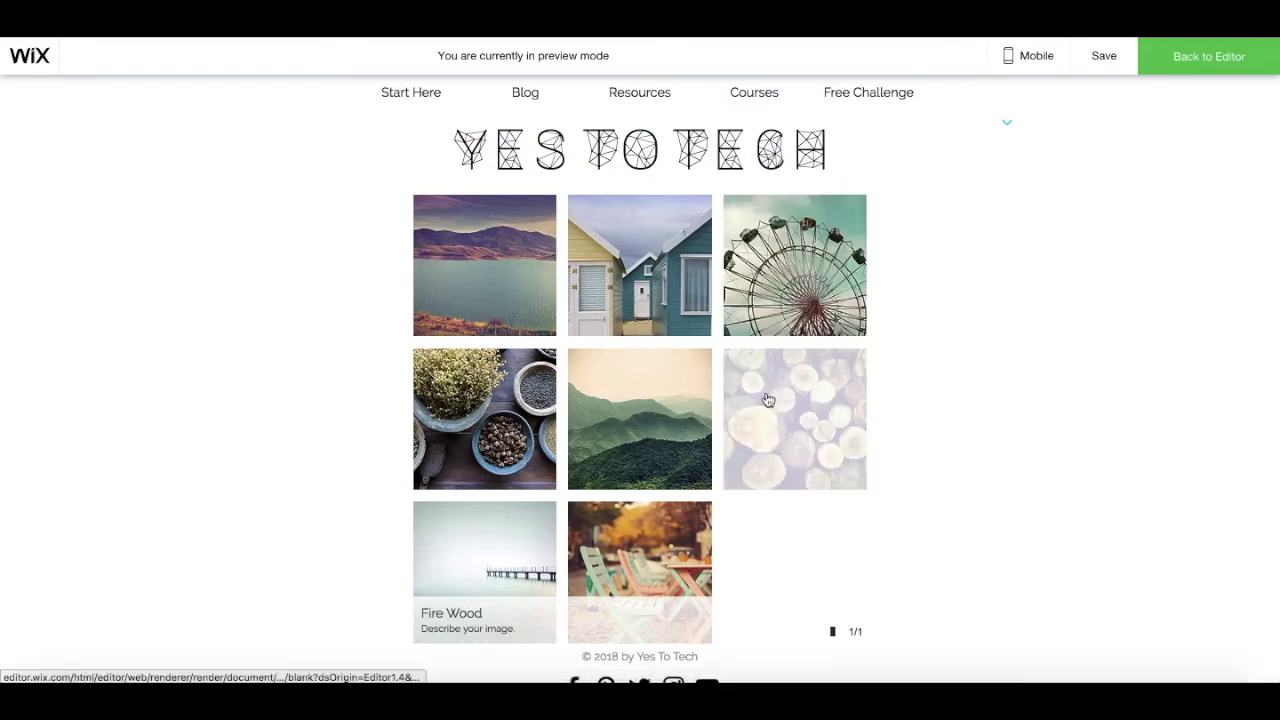
pyautogui.click(1191, 70)
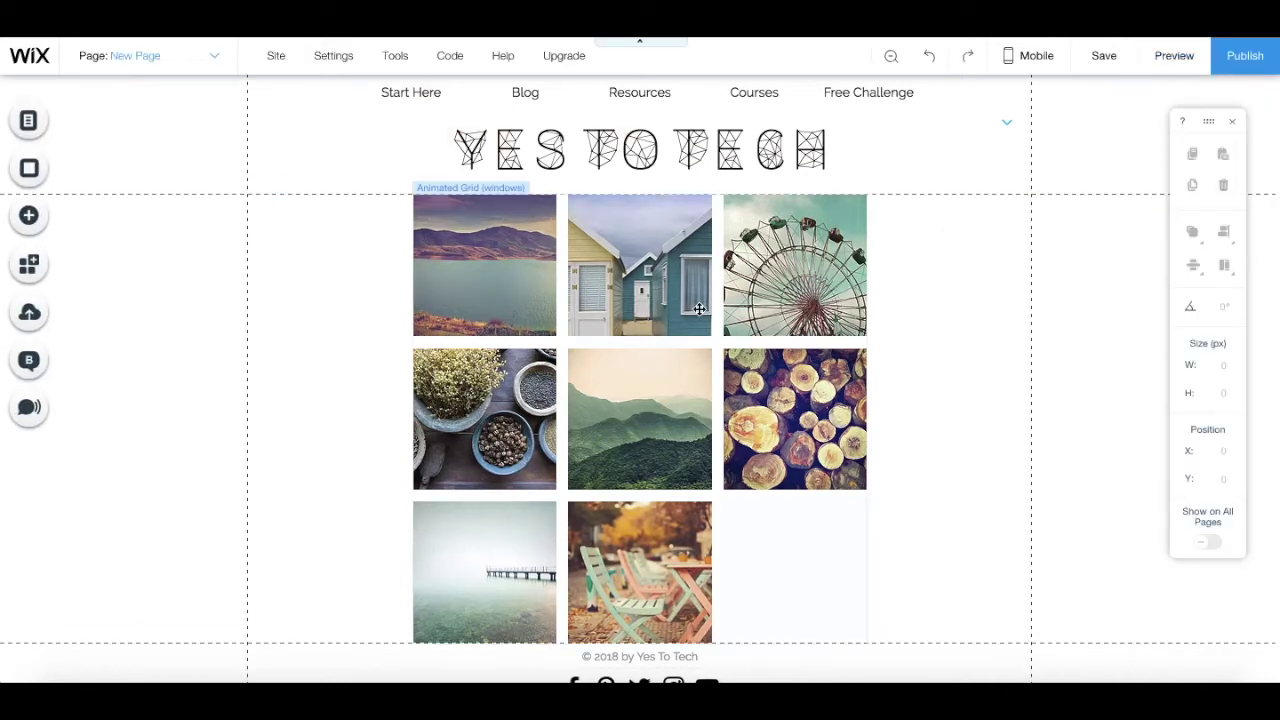
# Keep the gallery grid at 3 columns by 3 rows and widen image spacing to 30 px
pyautogui.click(699, 309)
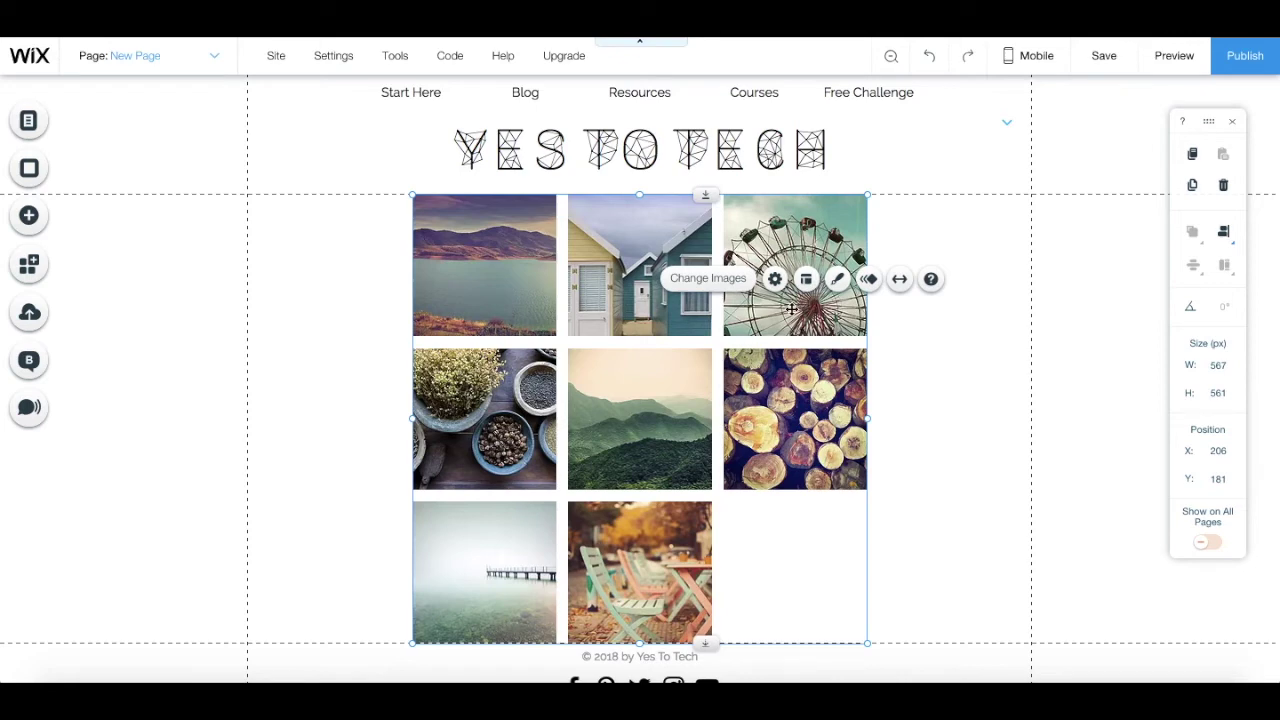
pyautogui.click(808, 282)
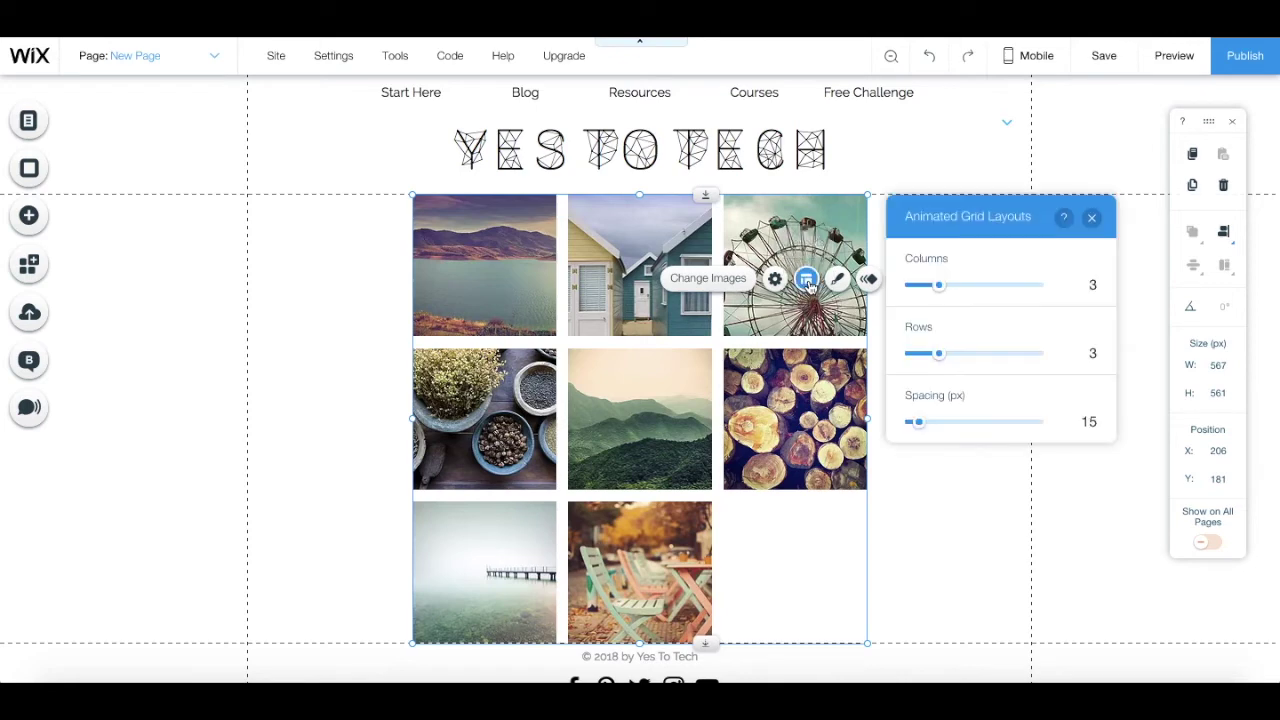
pyautogui.click(940, 288)
pyautogui.moveTo(940, 290)
pyautogui.mouseDown()
pyautogui.moveTo(957, 286)
pyautogui.moveTo(943, 288)
pyautogui.mouseUp()
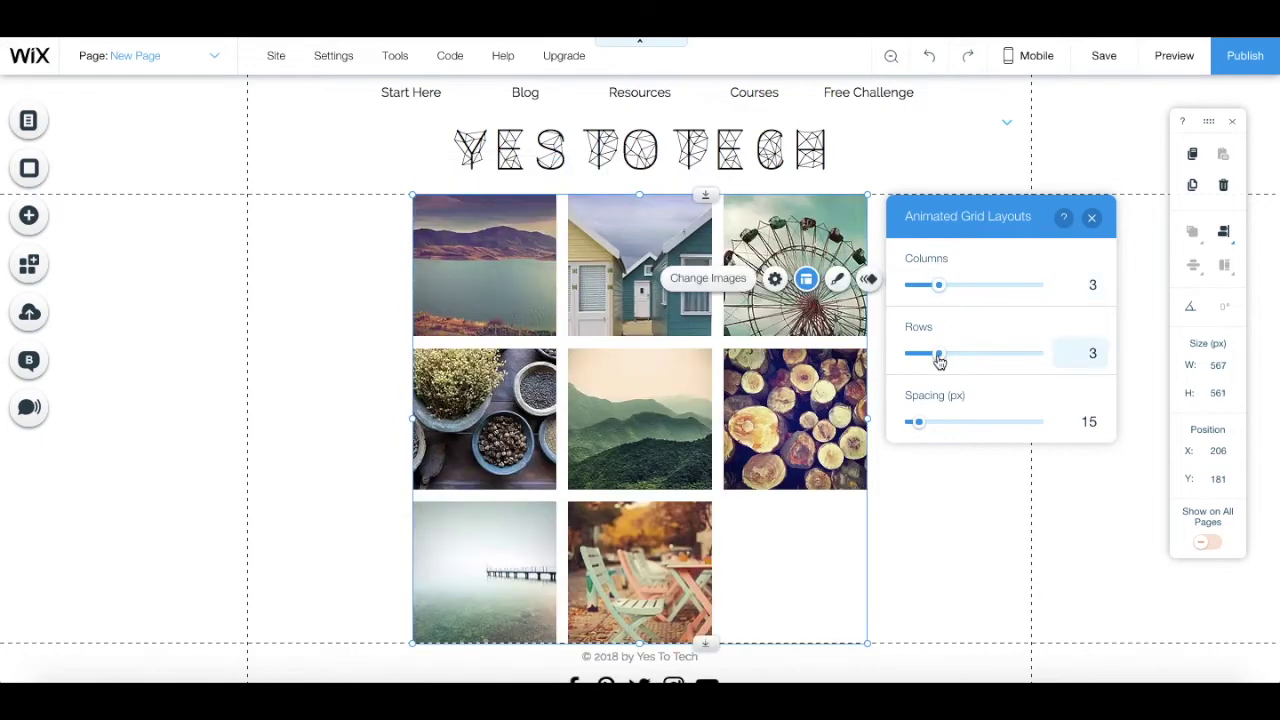
pyautogui.moveTo(938, 356)
pyautogui.mouseDown()
pyautogui.moveTo(957, 355)
pyautogui.moveTo(940, 358)
pyautogui.mouseUp()
pyautogui.moveTo(922, 425)
pyautogui.mouseDown()
pyautogui.moveTo(940, 421)
pyautogui.moveTo(928, 425)
pyautogui.mouseUp()
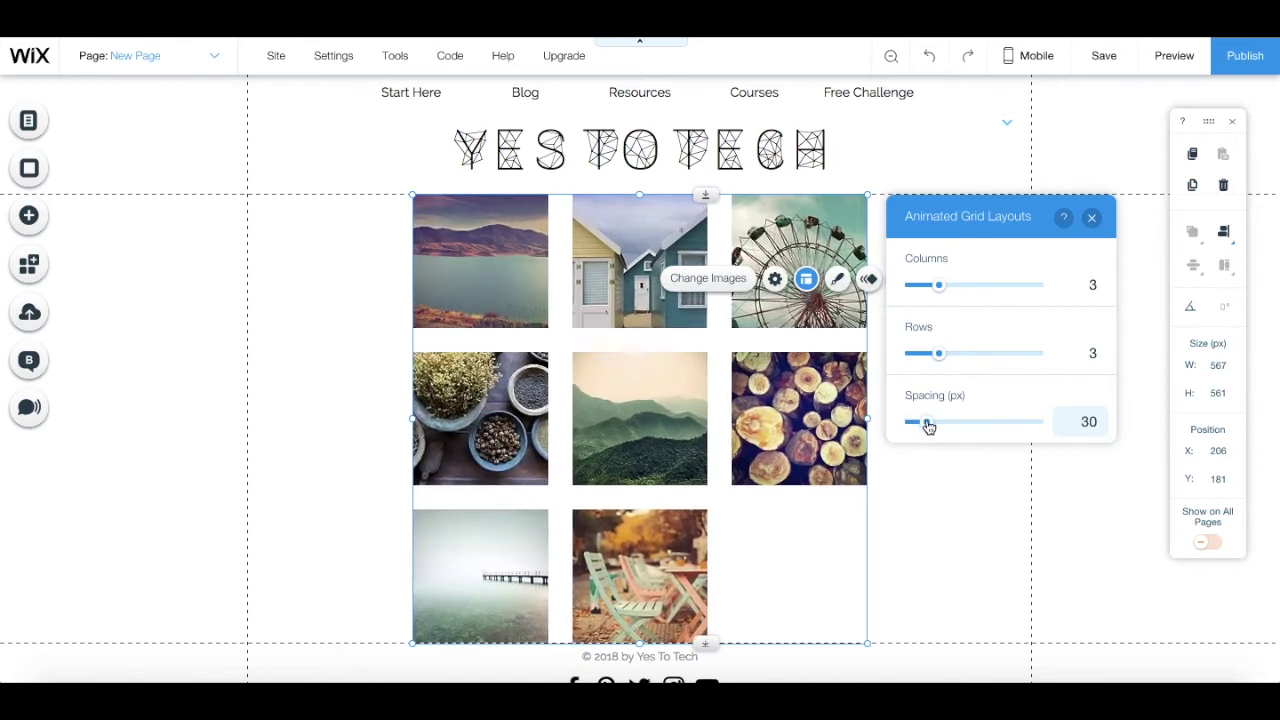
pyautogui.click(1091, 217)
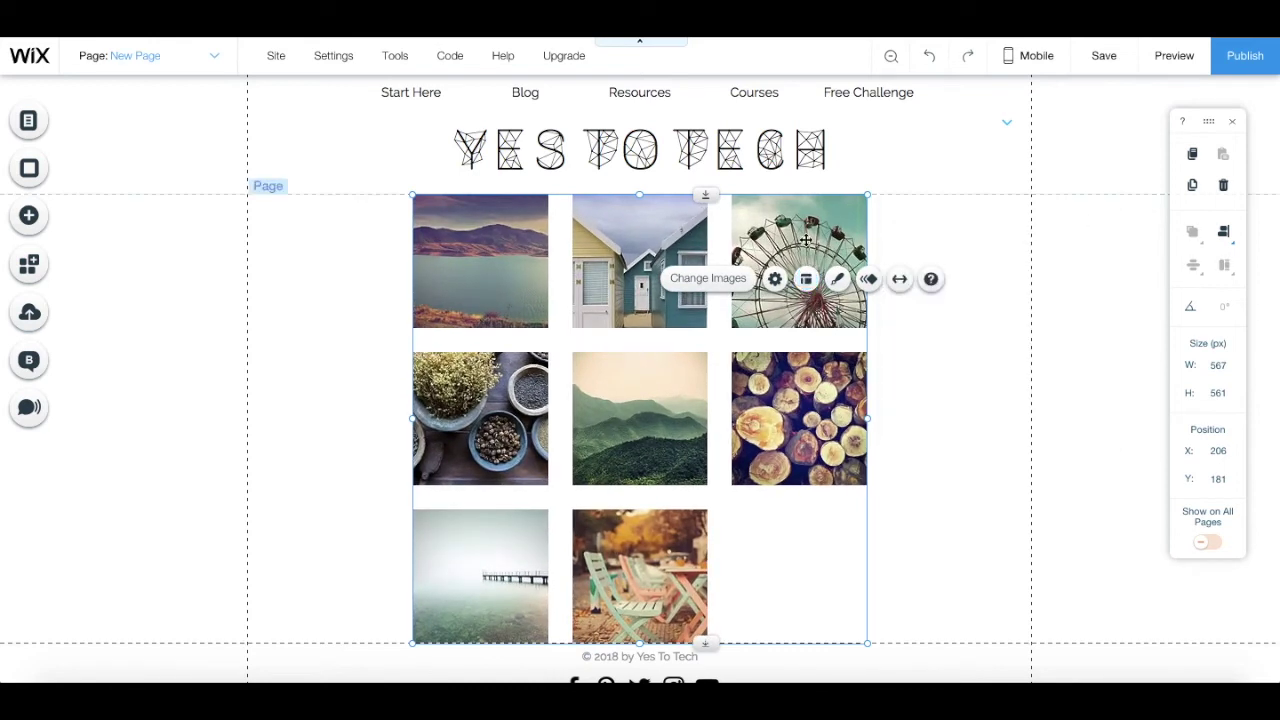
pyautogui.click(833, 286)
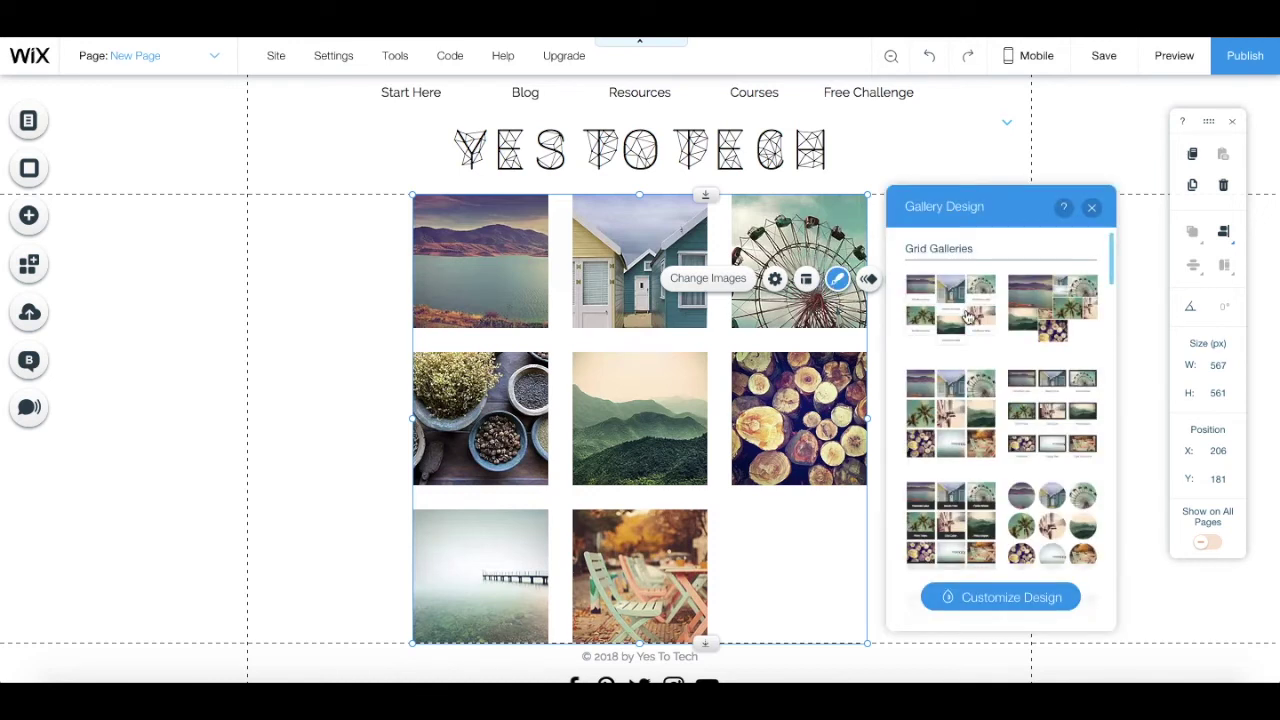
pyautogui.scroll(-1, 968, 316)
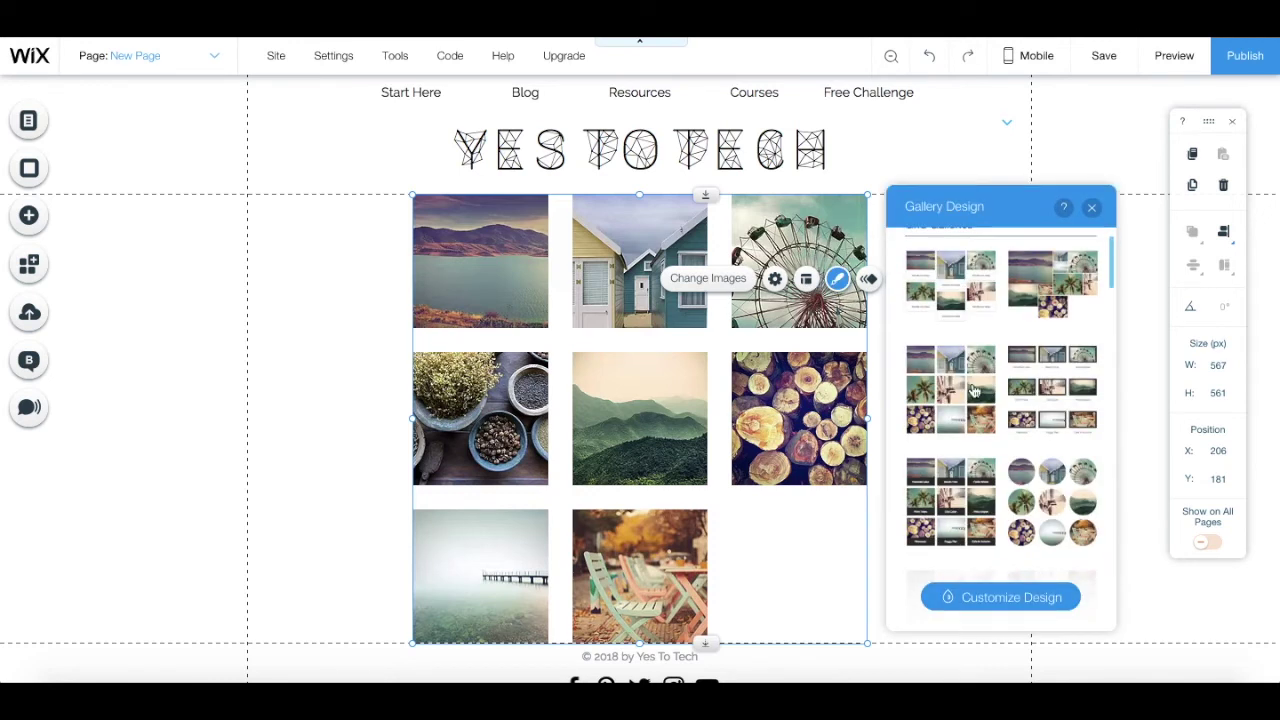
pyautogui.click(959, 600)
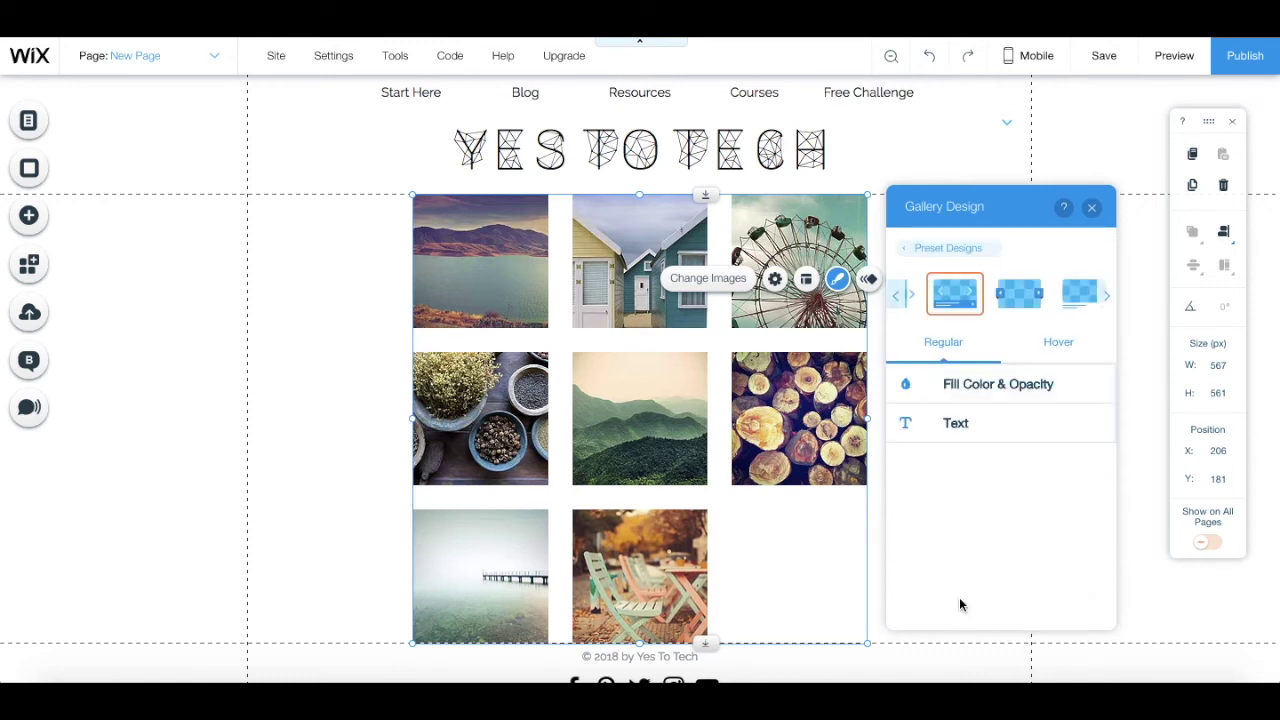
pyautogui.click(1048, 391)
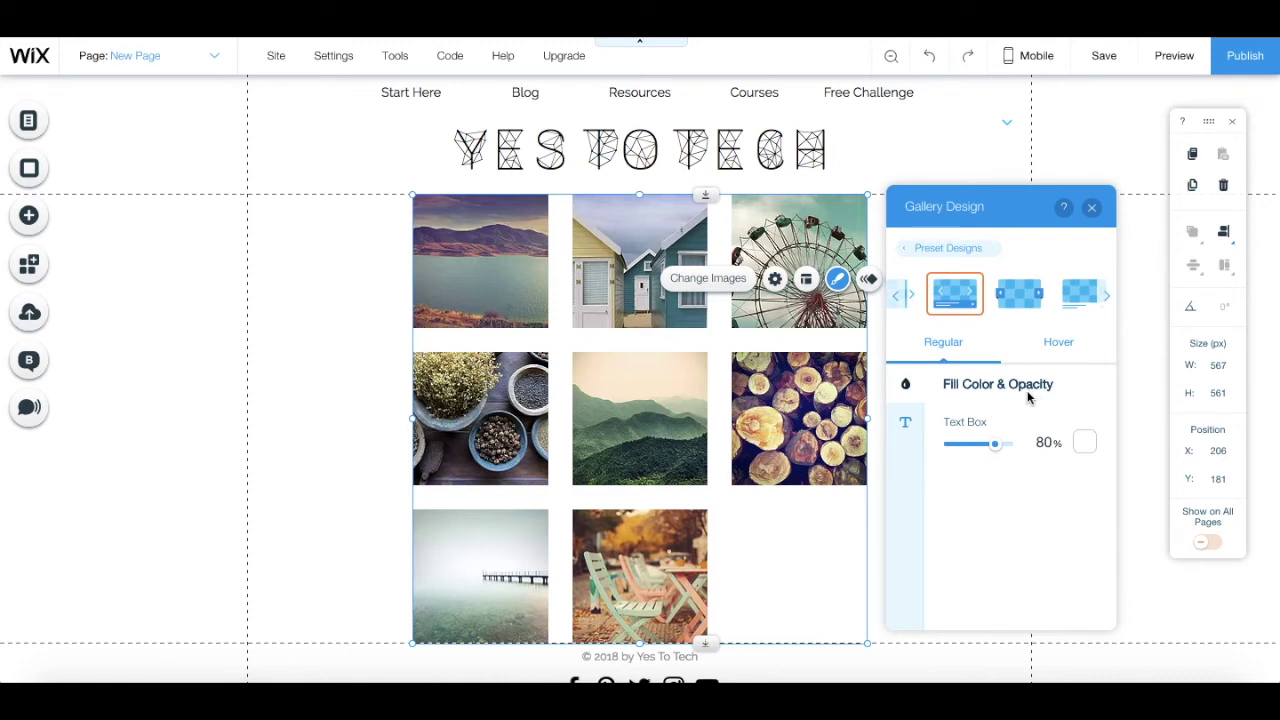
pyautogui.click(906, 424)
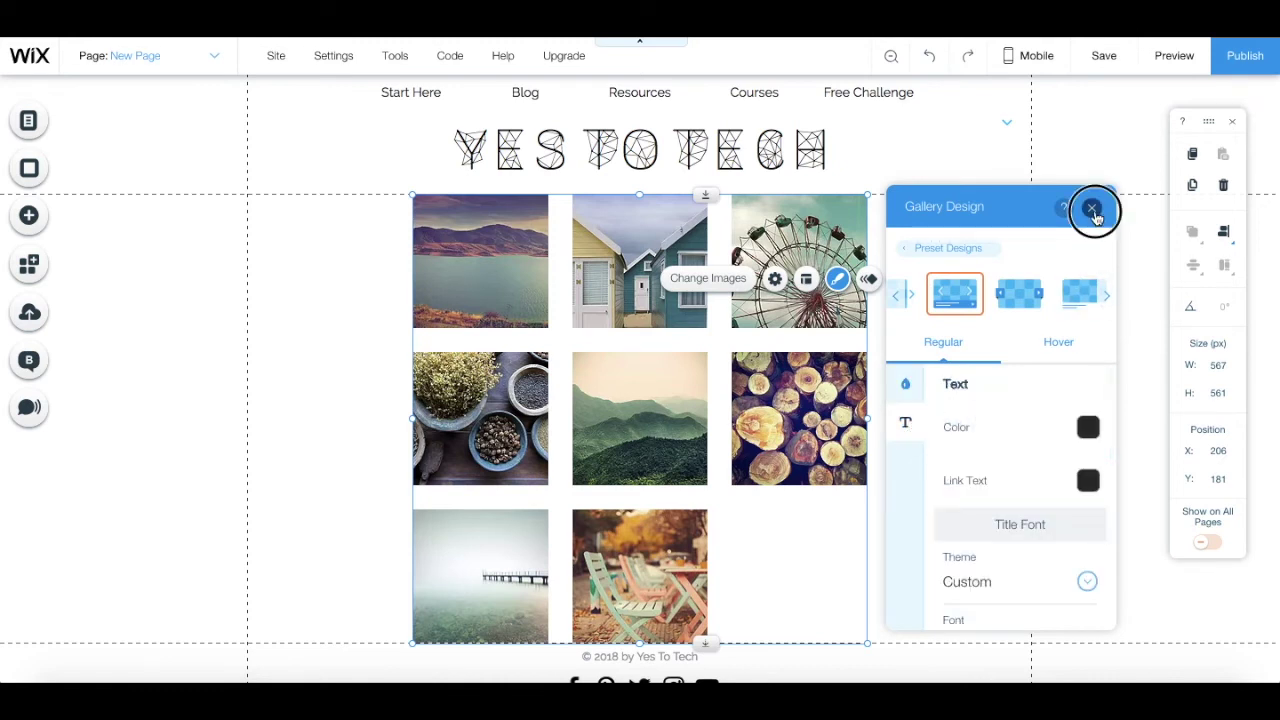
pyautogui.click(1091, 207)
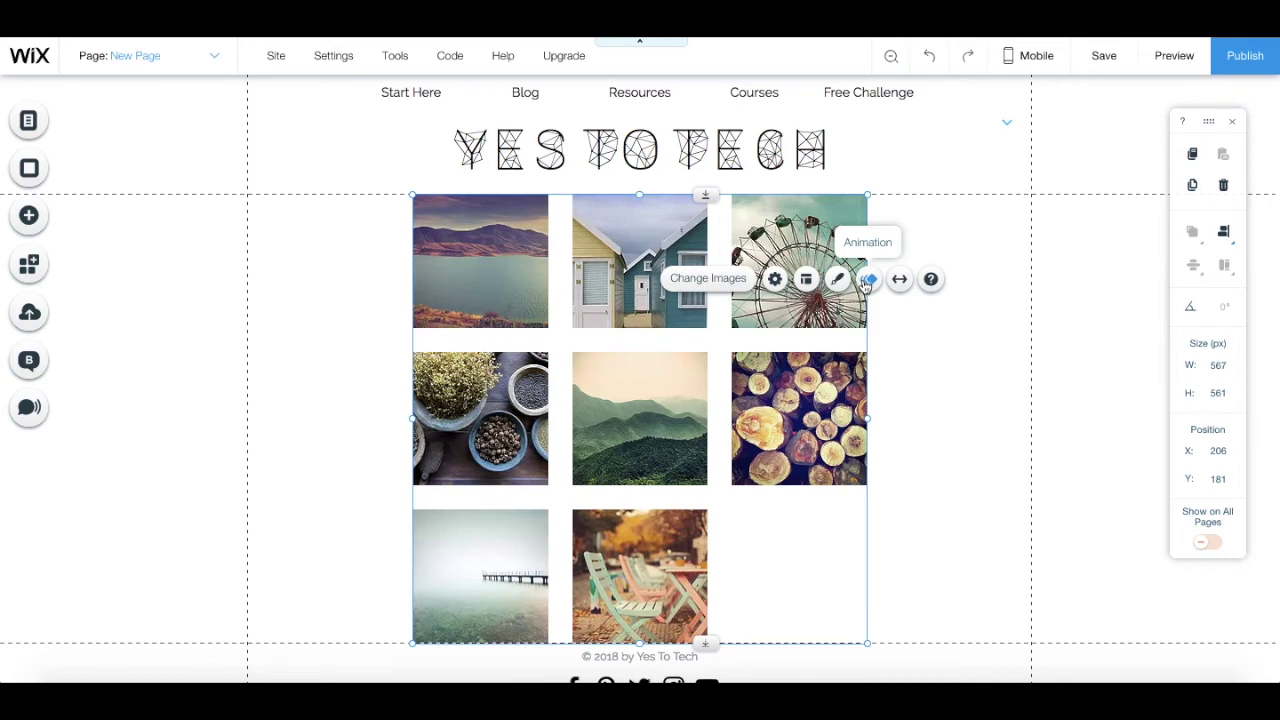
pyautogui.click(869, 280)
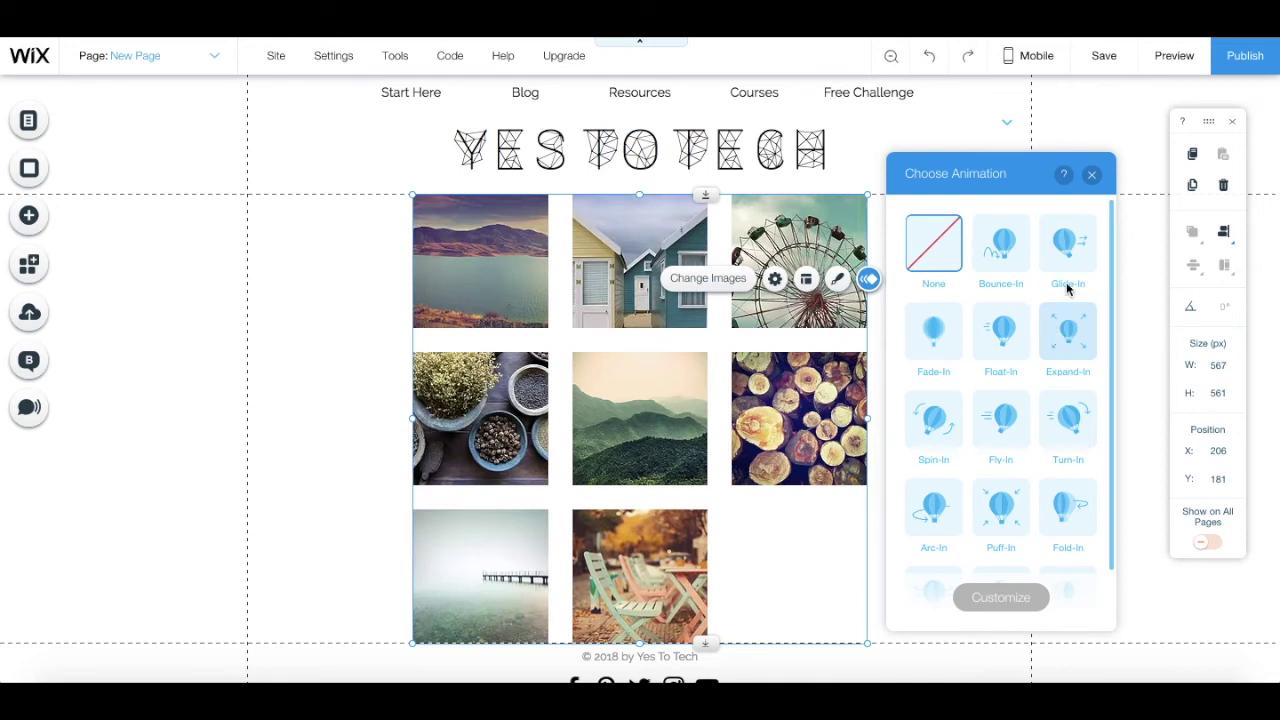
pyautogui.click(1091, 174)
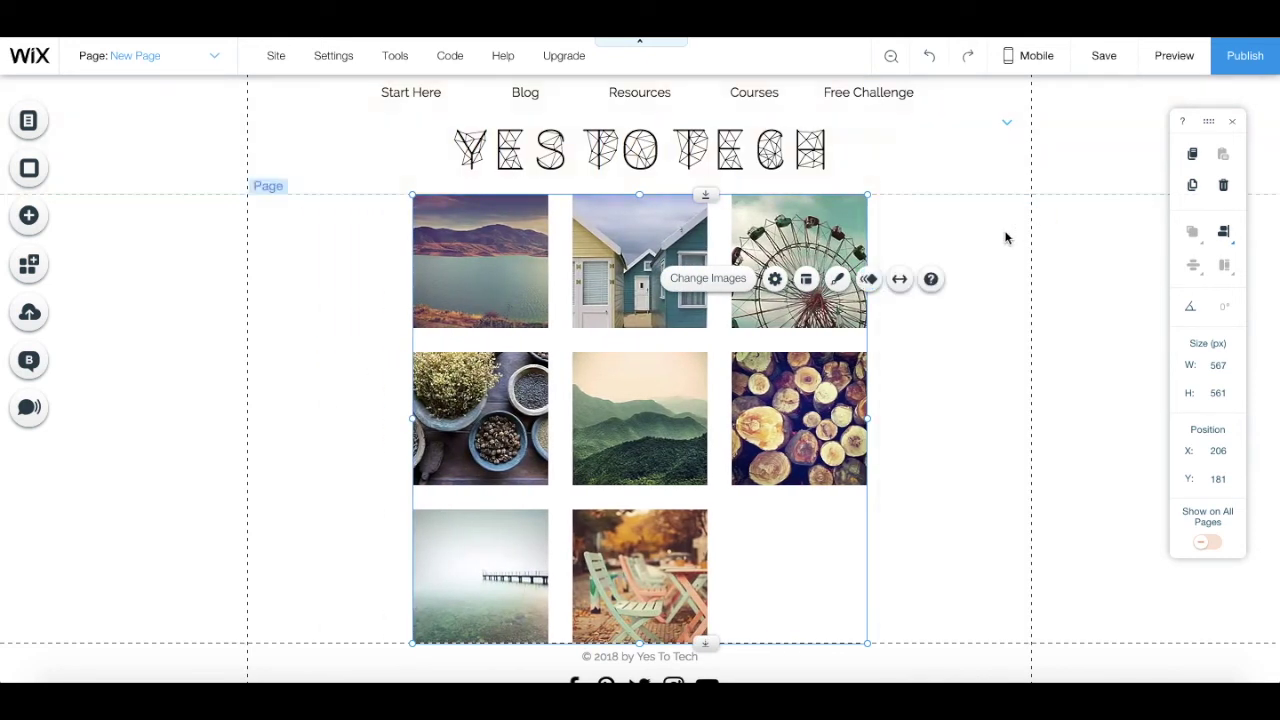
pyautogui.click(901, 280)
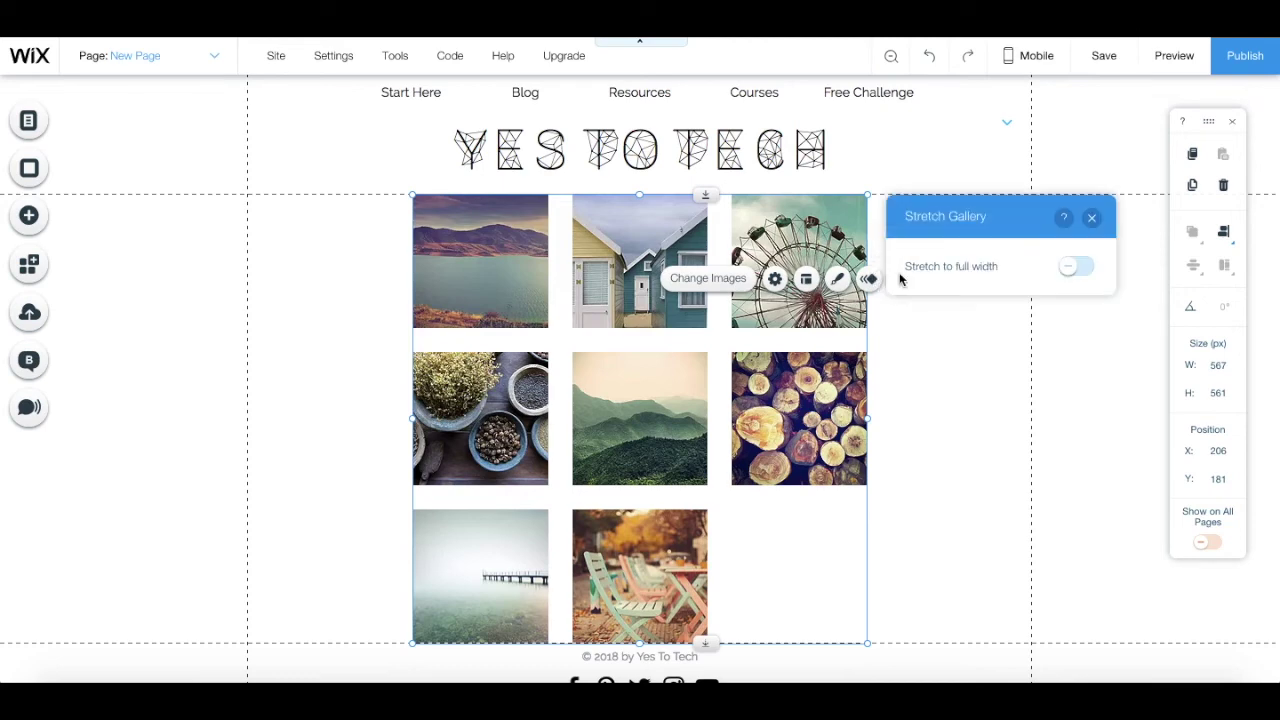
pyautogui.click(1077, 267)
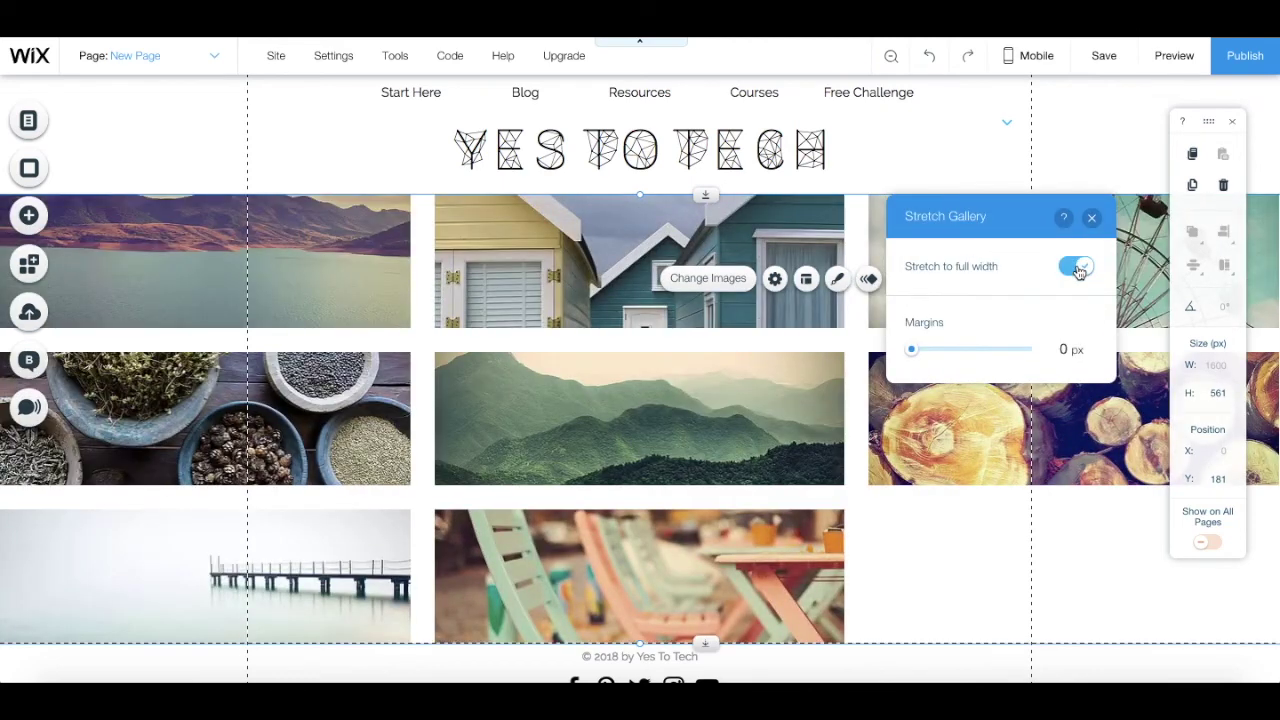
pyautogui.click(1077, 268)
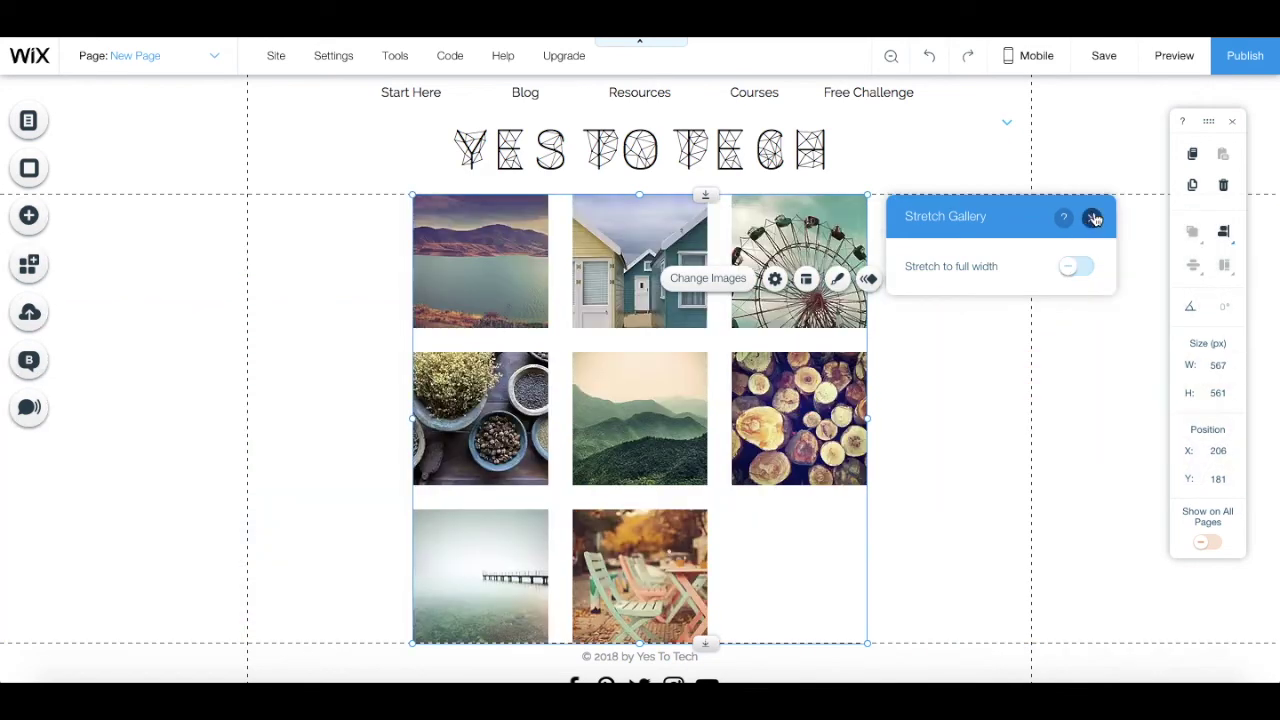
pyautogui.click(1093, 218)
pyautogui.click(973, 376)
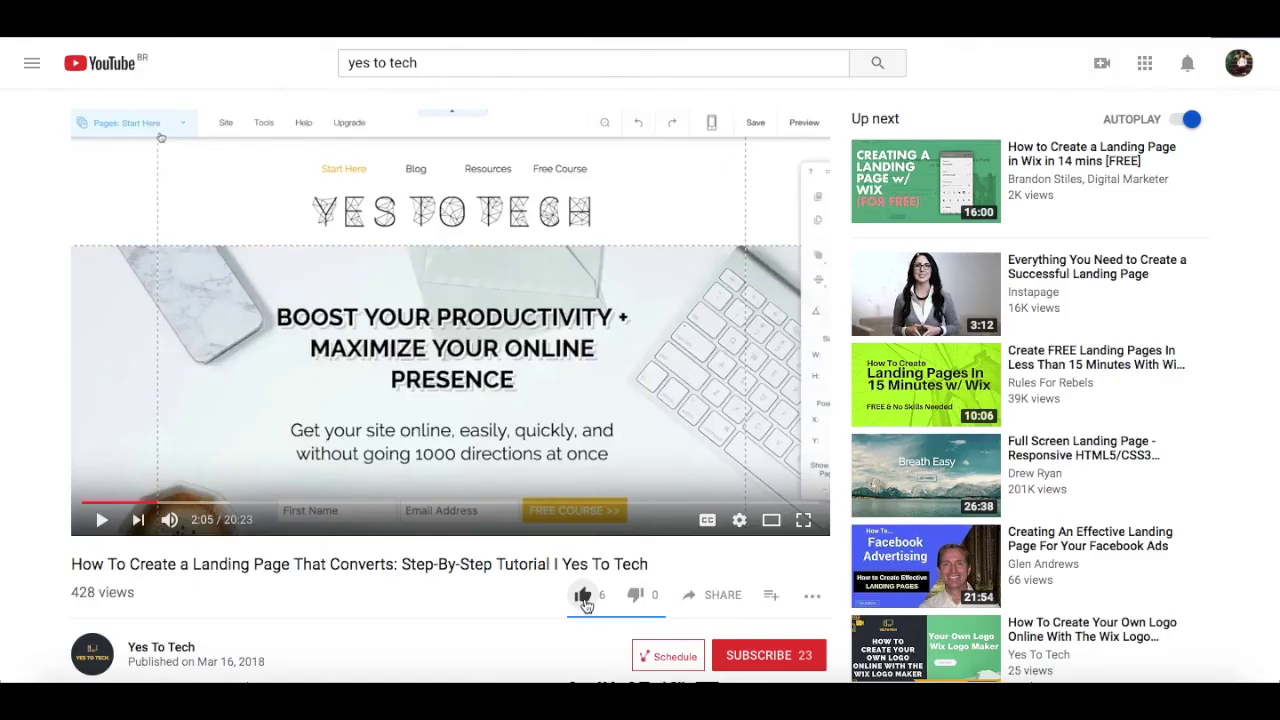
# Like the landing page tutorial video, view its share options, and subscribe to Yes To Tech
pyautogui.click(583, 598)
pyautogui.click(720, 596)
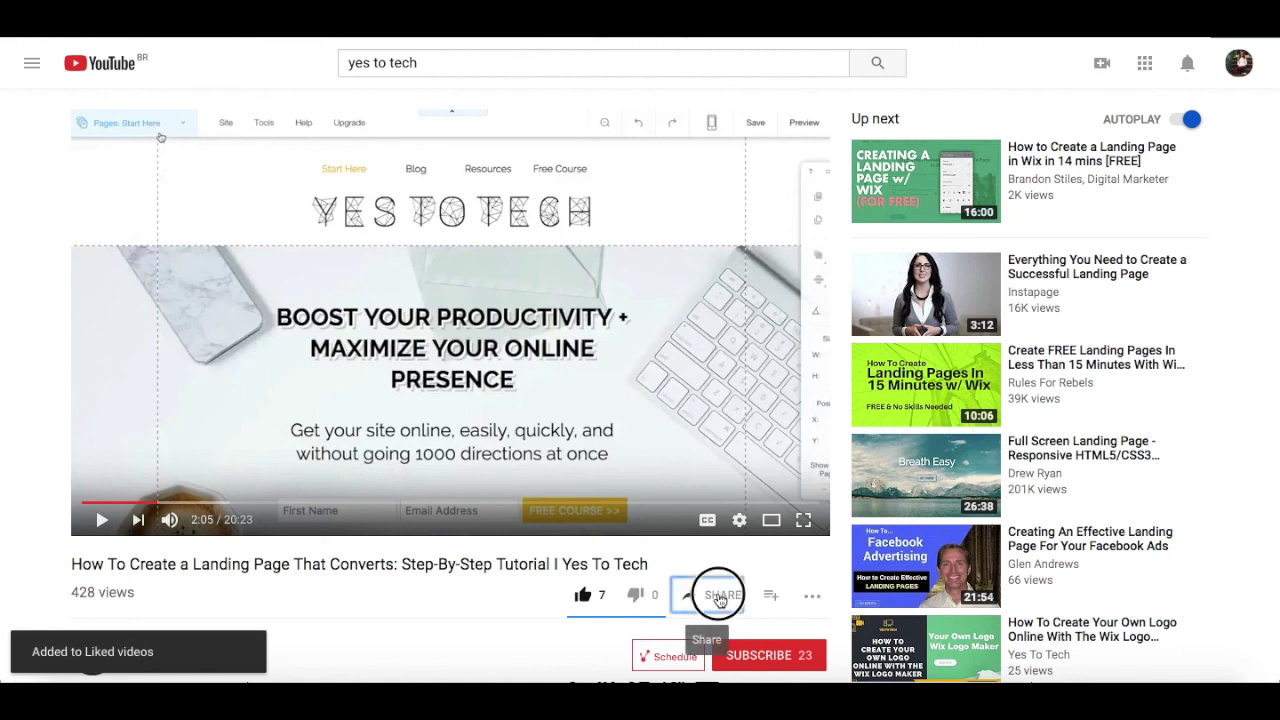
pyautogui.click(758, 653)
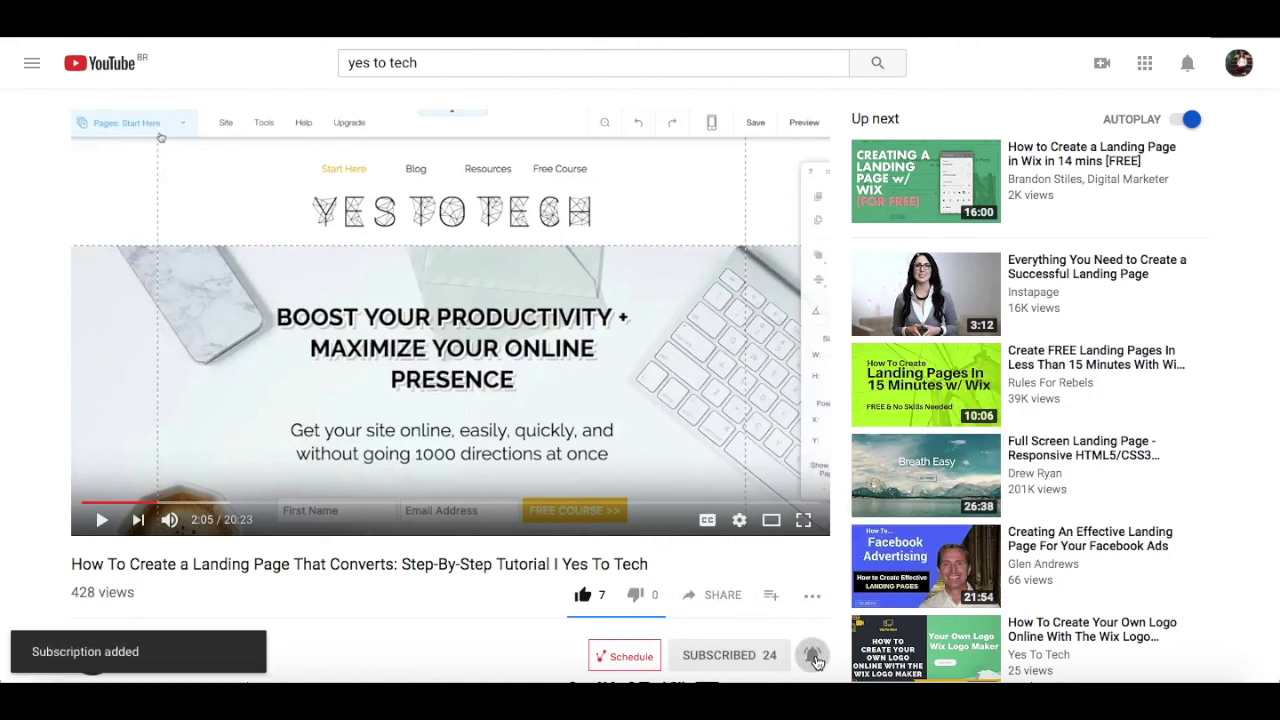